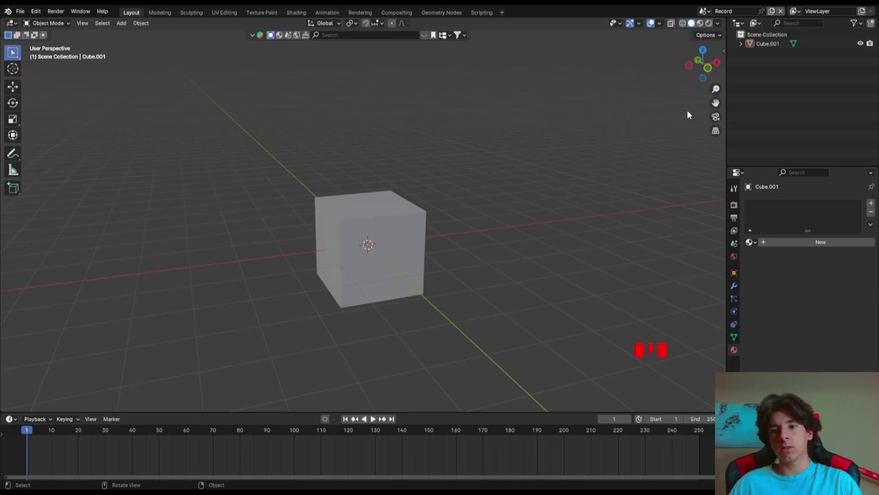
# - In front view, squash the cube vertically to 0.238 on Z
pyautogui.moveTo(706, 69); pyautogui.dragTo(667, 95)
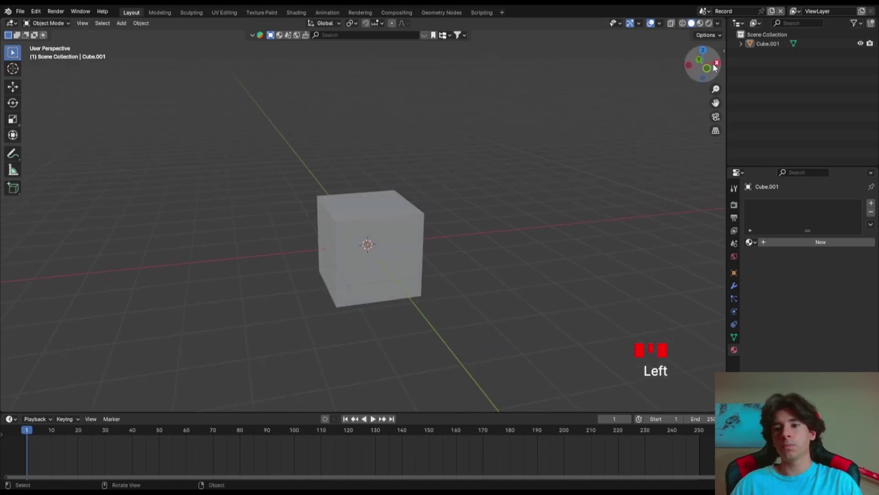
pyautogui.moveTo(707, 69); pyautogui.dragTo(710, 71)
pyautogui.click(383, 234)
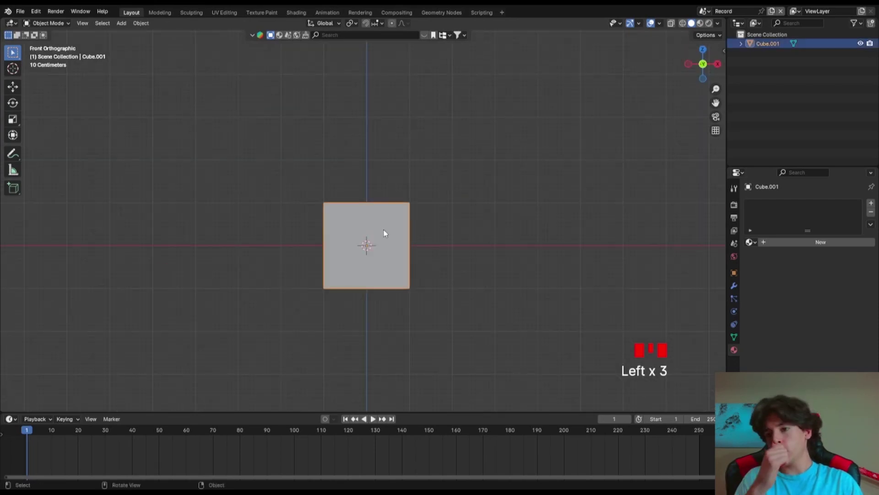
pyautogui.press('s')
pyautogui.press('z')
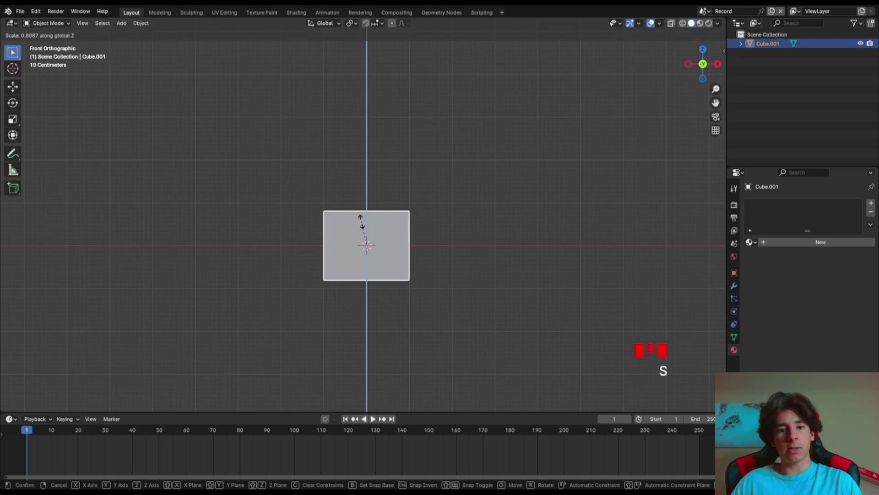
pyautogui.click(370, 244)
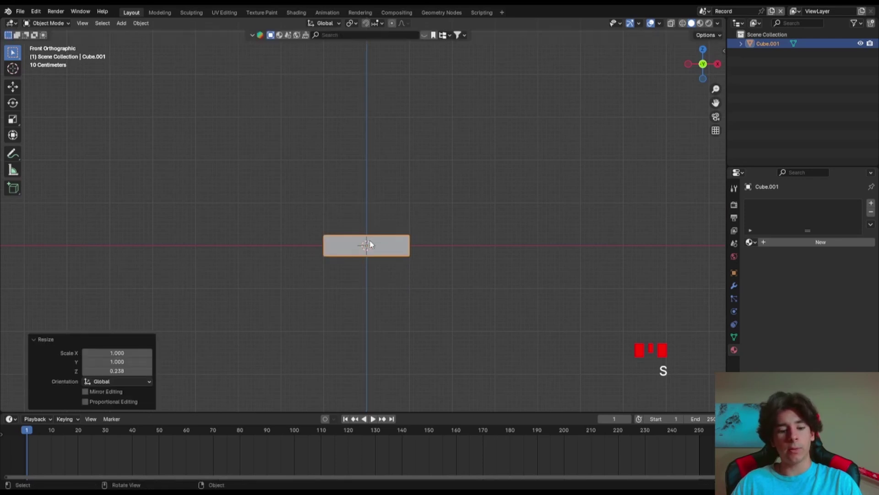
# - Stretch the slab to 3.027 along X into a long bar and save the file
pyautogui.press('s')
pyautogui.press('x')
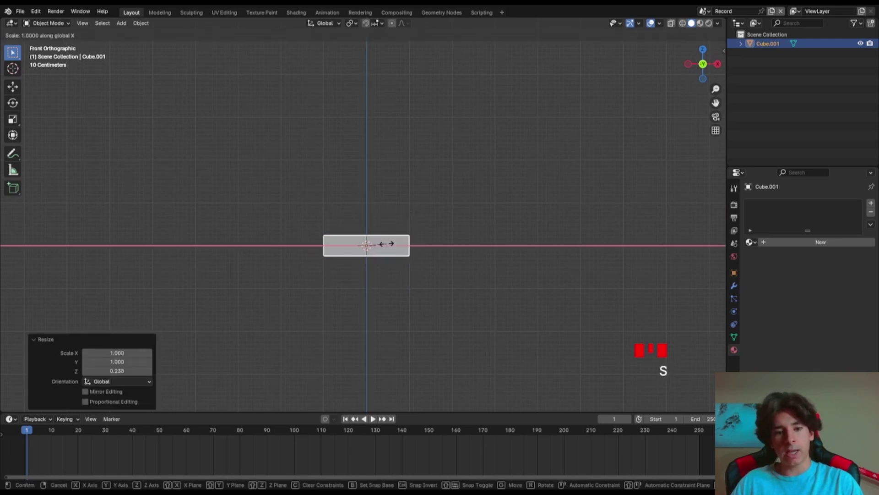
pyautogui.click(431, 243)
pyautogui.moveTo(432, 243); pyautogui.dragTo(443, 324, button='middle')
pyautogui.hotkey('ctrl', 's')
pyautogui.press('KP_1')
pyautogui.click(532, 204)
# - Add a Bézier curve below the bar and rotate it 90° on X
pyautogui.hotkey('shift', 'a')
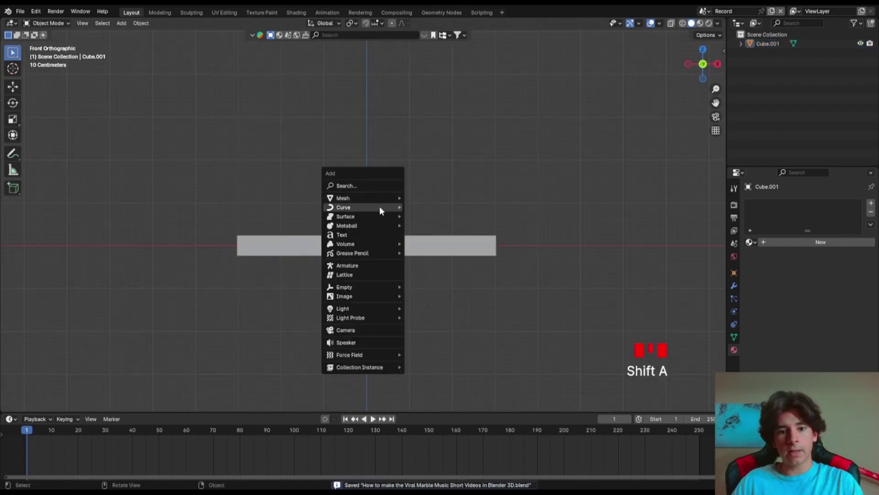
pyautogui.moveTo(379, 206)
pyautogui.click(436, 204)
pyautogui.press('g')
pyautogui.press('z')
pyautogui.click(402, 286)
pyautogui.write('r')
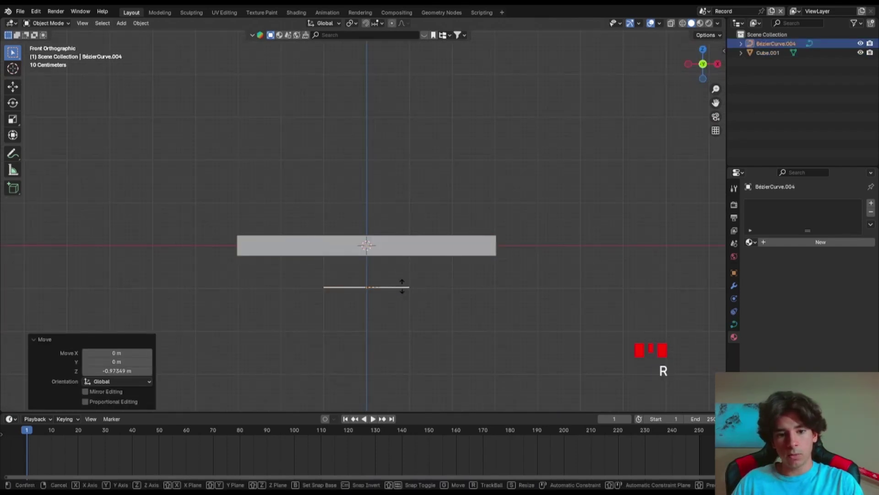
pyautogui.write('90')
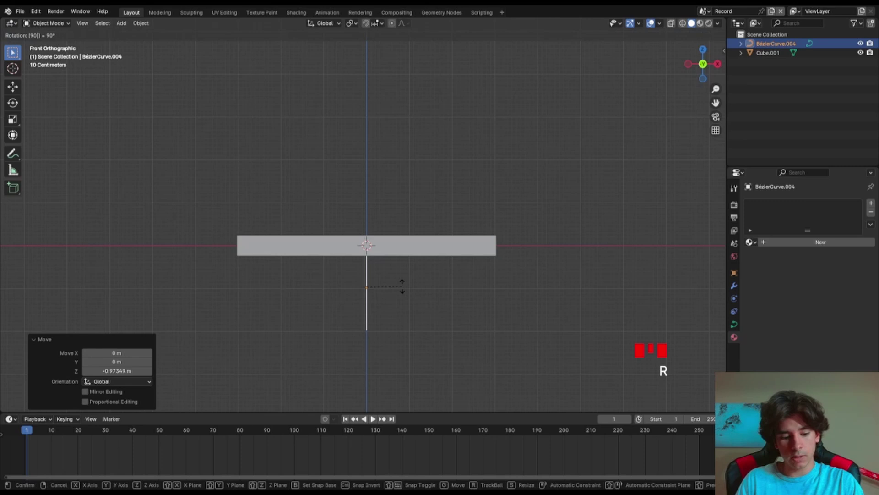
pyautogui.write('x')
pyautogui.press('Return')
pyautogui.click(378, 298)
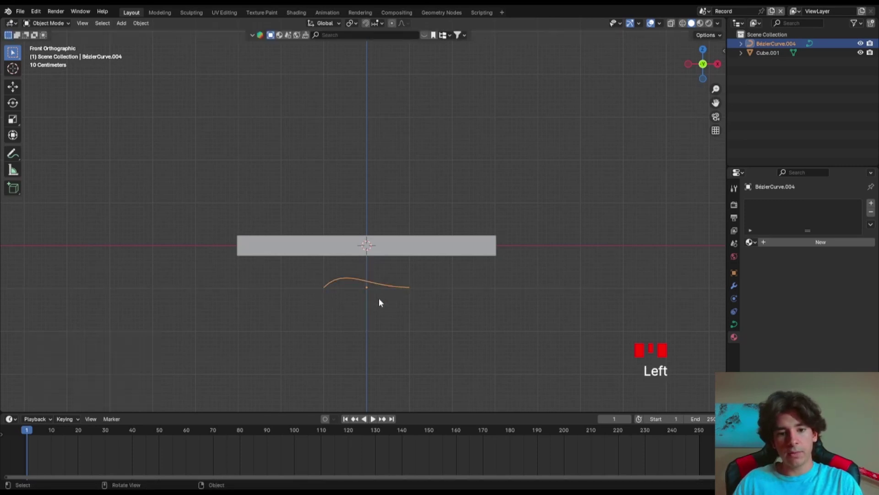
# - In Edit Mode, move the curve's left handle to flatten its left side
pyautogui.press('Tab')
pyautogui.moveTo(354, 317); pyautogui.dragTo(294, 274)
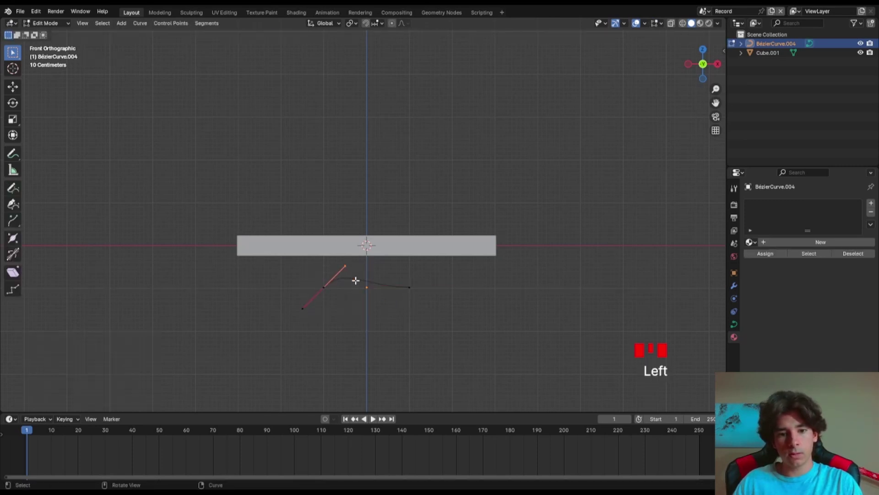
pyautogui.press('g')
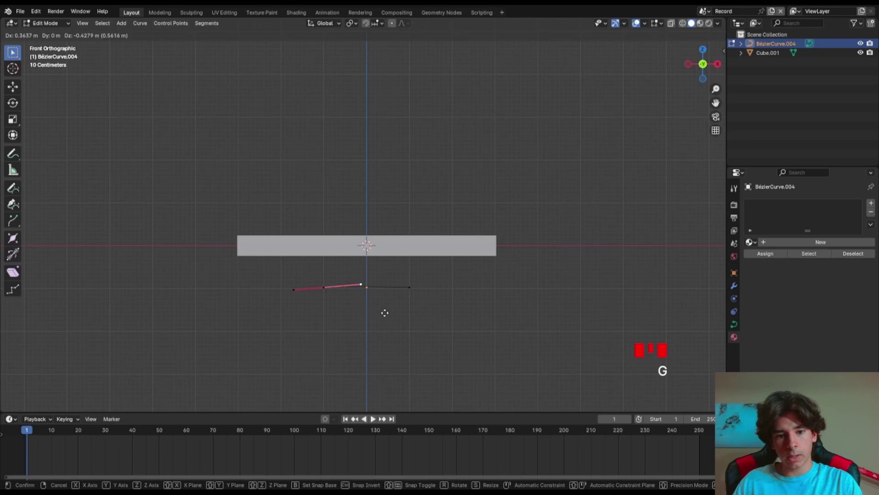
pyautogui.click(388, 315)
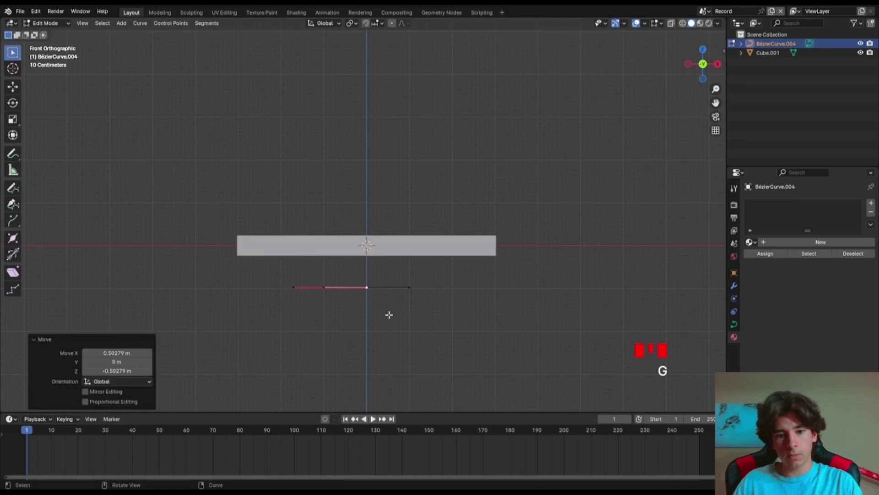
pyautogui.click(392, 320)
pyautogui.scroll(2, 409, 304)
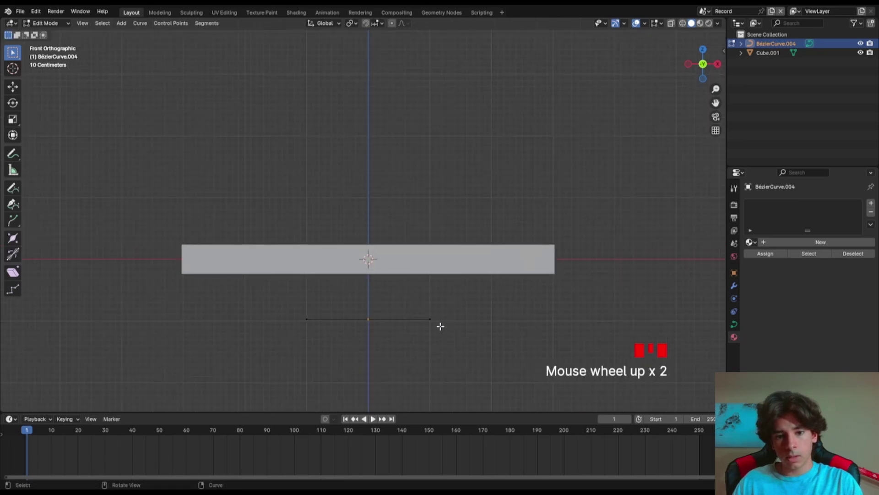
# - Extrude new points from both curve ends up to the bar's right and left sides
pyautogui.click(440, 326)
pyautogui.press('e')
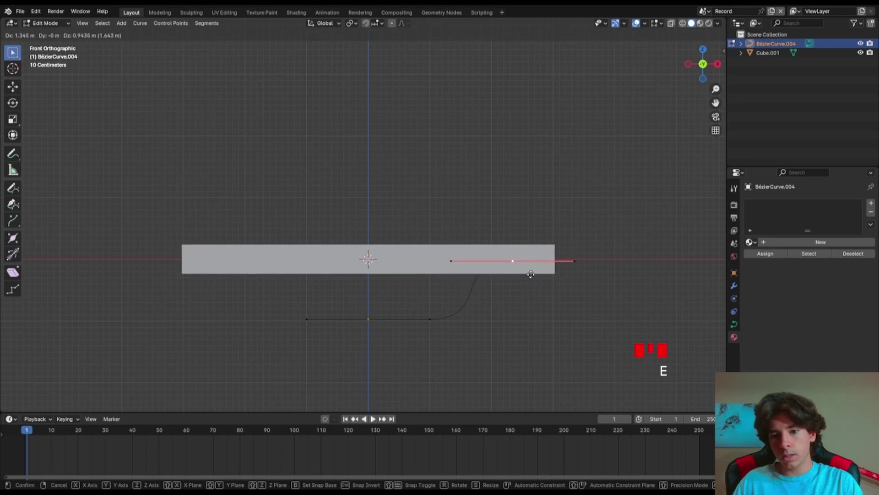
pyautogui.click(525, 271)
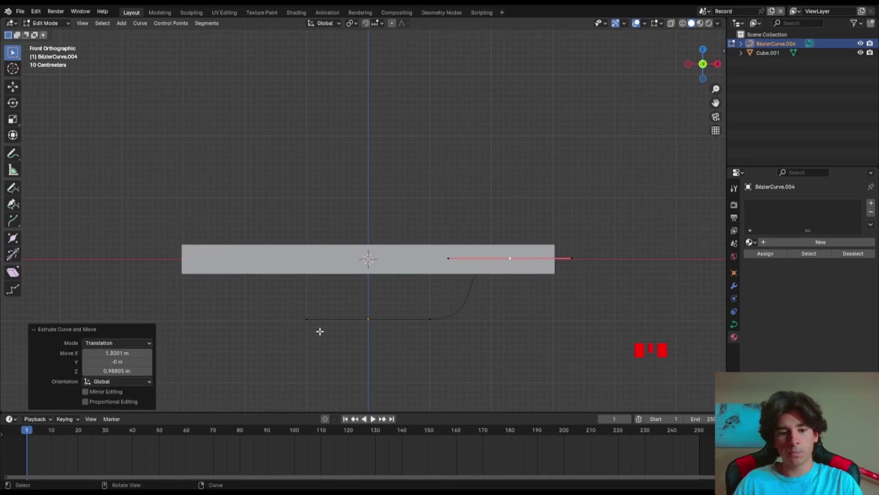
pyautogui.click(298, 309)
pyautogui.press('e')
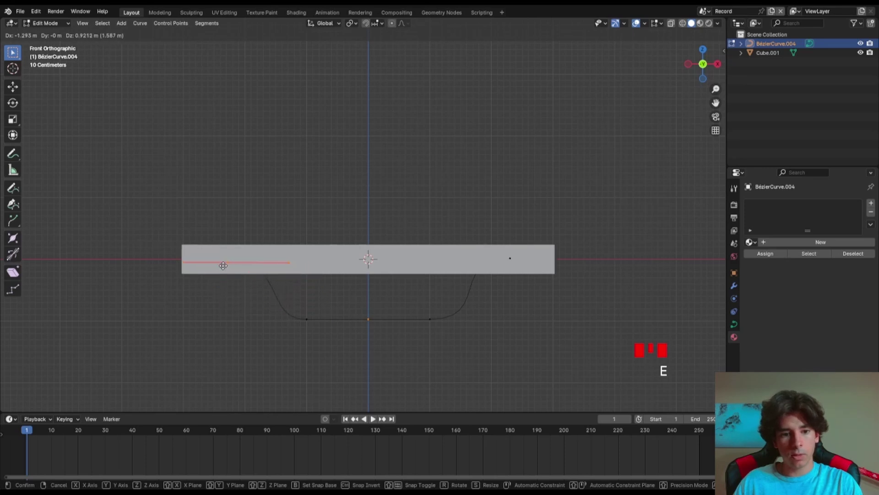
pyautogui.click(223, 265)
# - Adjust both new points' handles so the curve ends rise vertically into a U
pyautogui.click(291, 277)
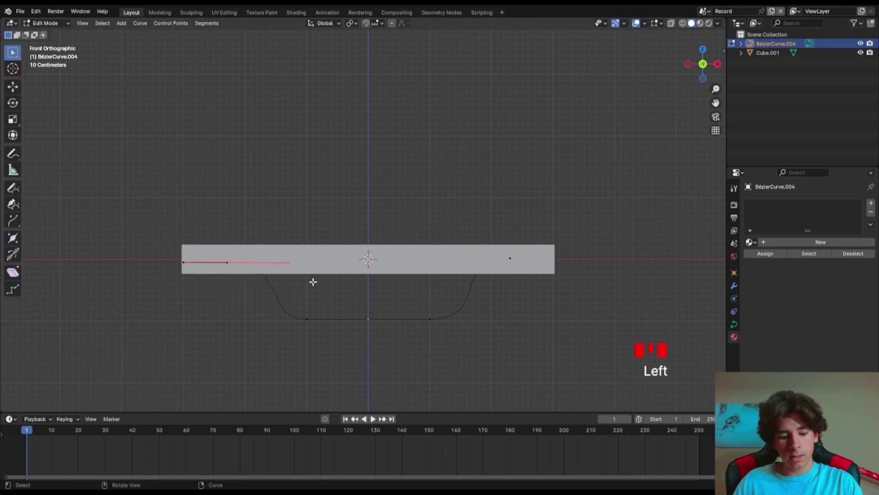
pyautogui.press('g')
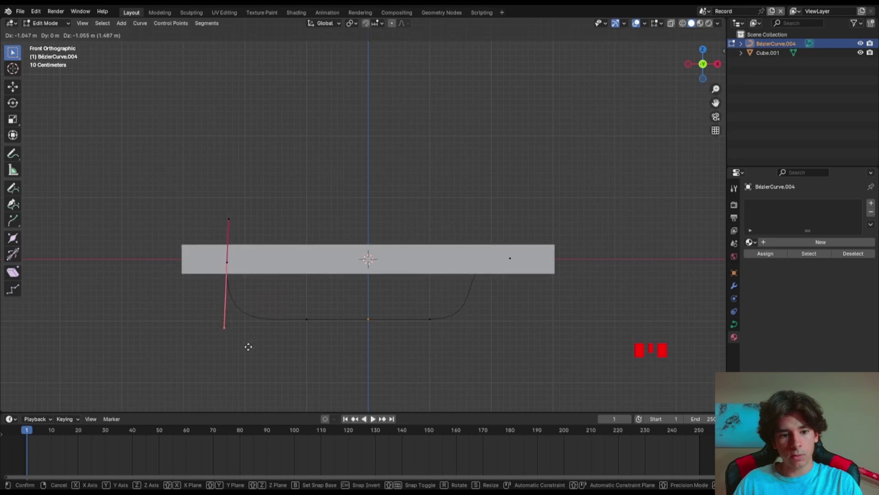
pyautogui.click(248, 347)
pyautogui.click(308, 326)
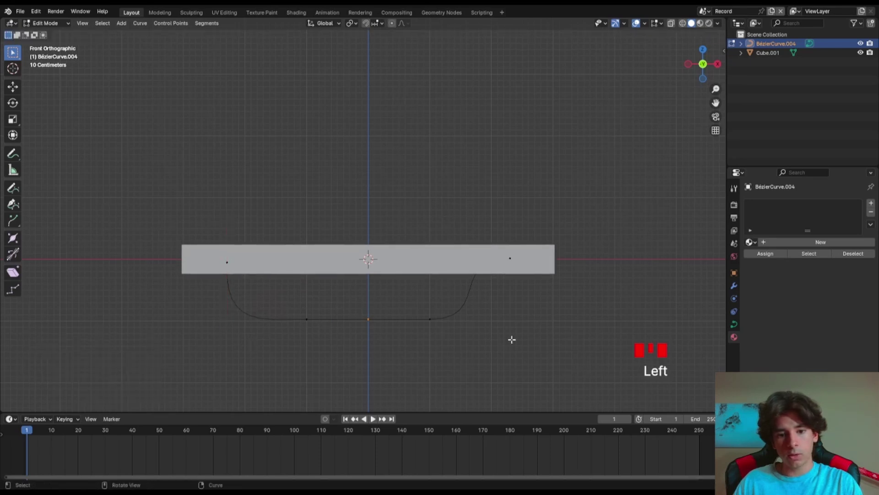
pyautogui.click(499, 246)
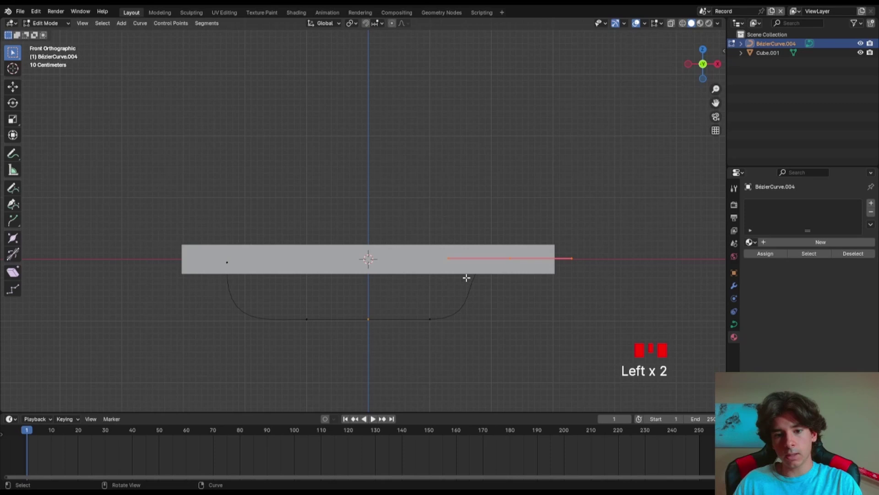
pyautogui.click(448, 257)
pyautogui.press('g')
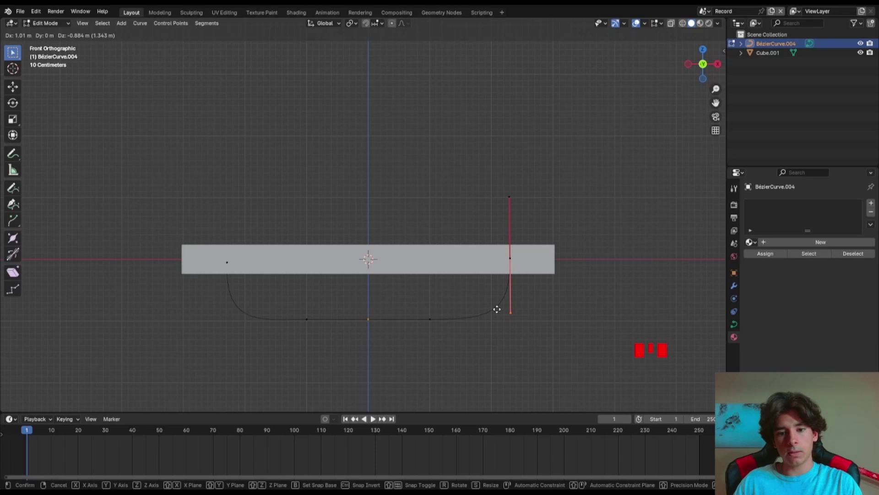
pyautogui.click(497, 309)
pyautogui.press('Tab')
pyautogui.press('Tab')
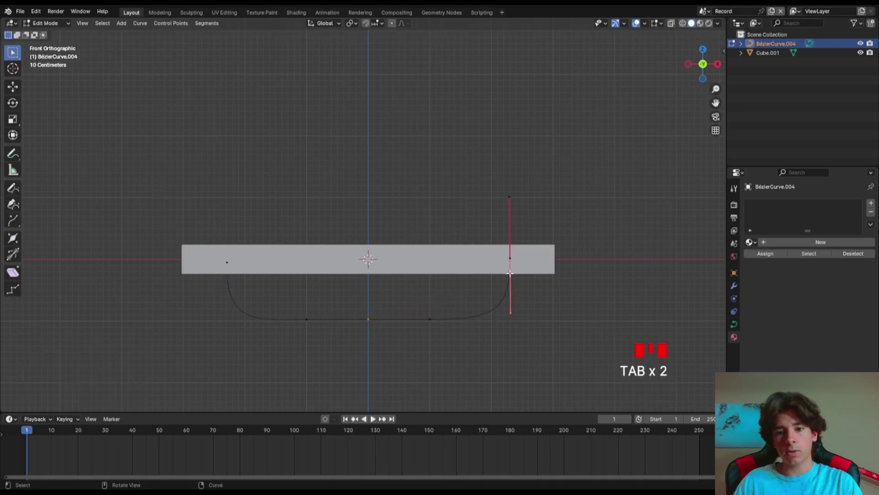
pyautogui.moveTo(531, 289); pyautogui.dragTo(467, 289, button='middle')
pyautogui.press('Tab')
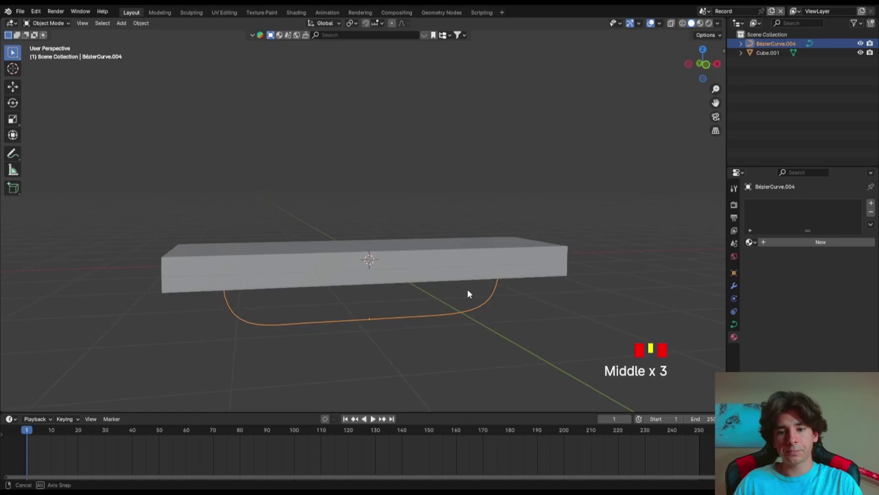
# - Add a cylinder in front view and rotate it 90° onto its side
pyautogui.click(709, 62)
pyautogui.hotkey('shift', 'a')
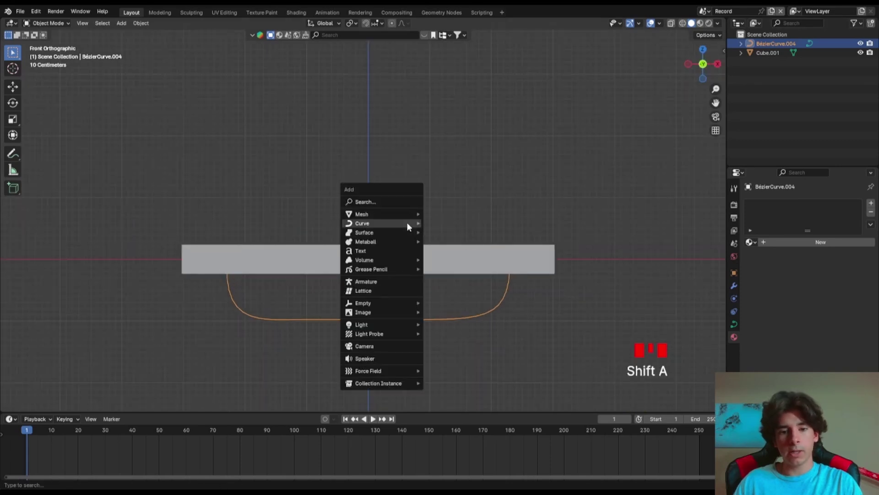
pyautogui.moveTo(406, 214)
pyautogui.click(444, 259)
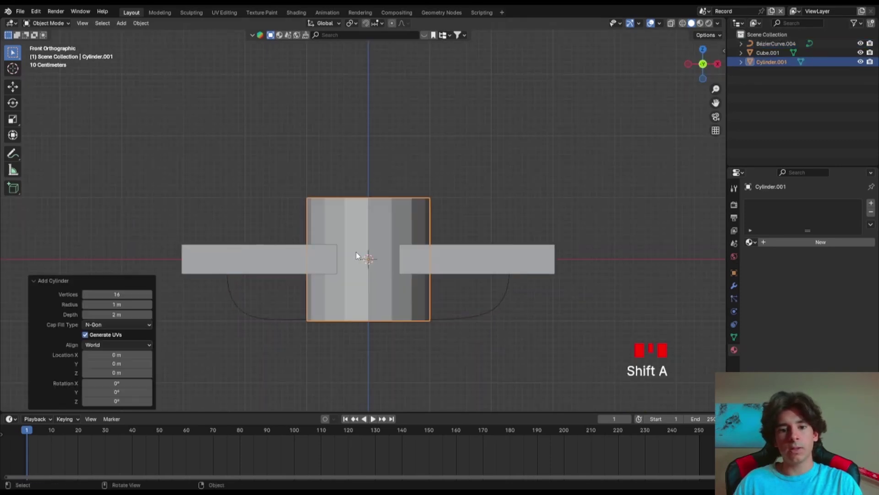
pyautogui.write('r')
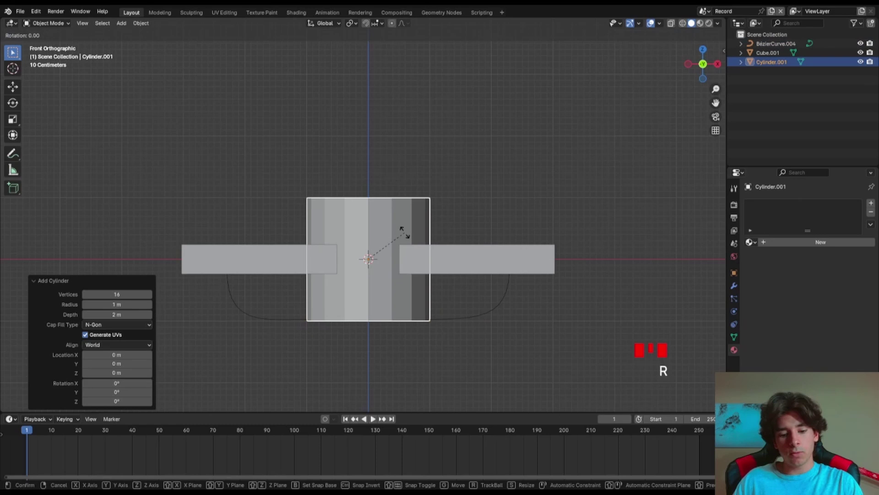
pyautogui.write('90')
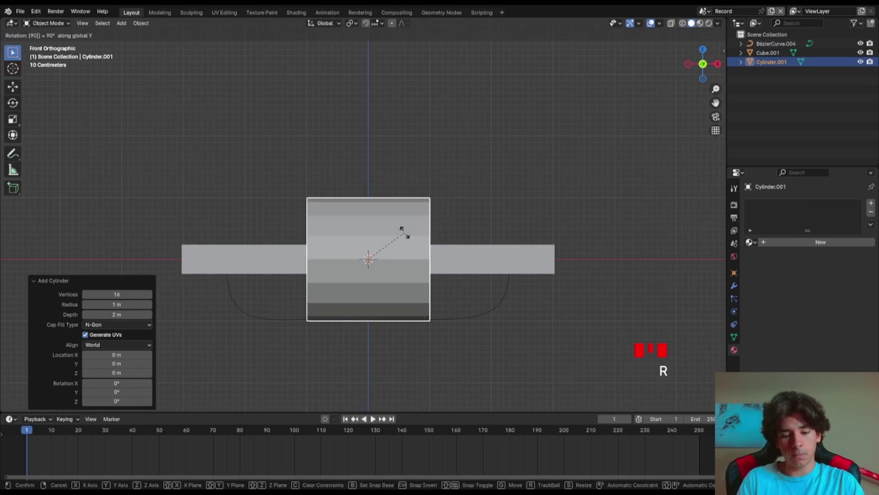
pyautogui.press('Return')
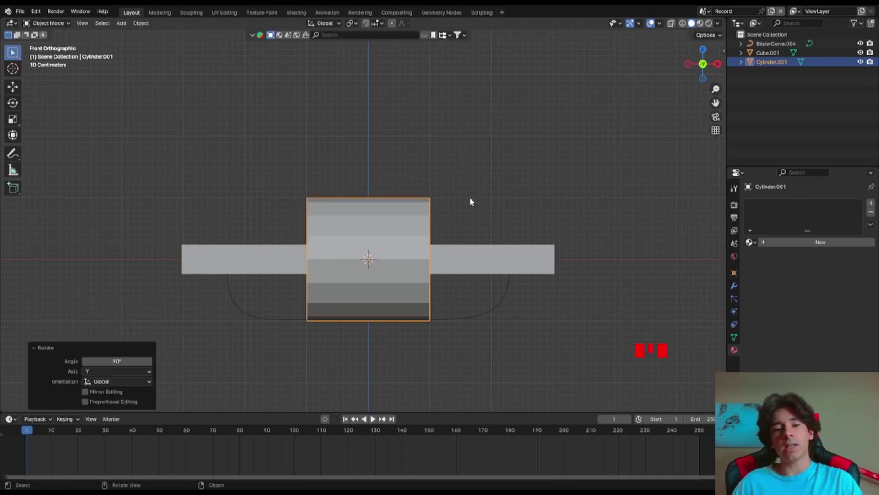
# - Thin the cylinder with a Shift+X scale and move it down below the bar
pyautogui.press('s')
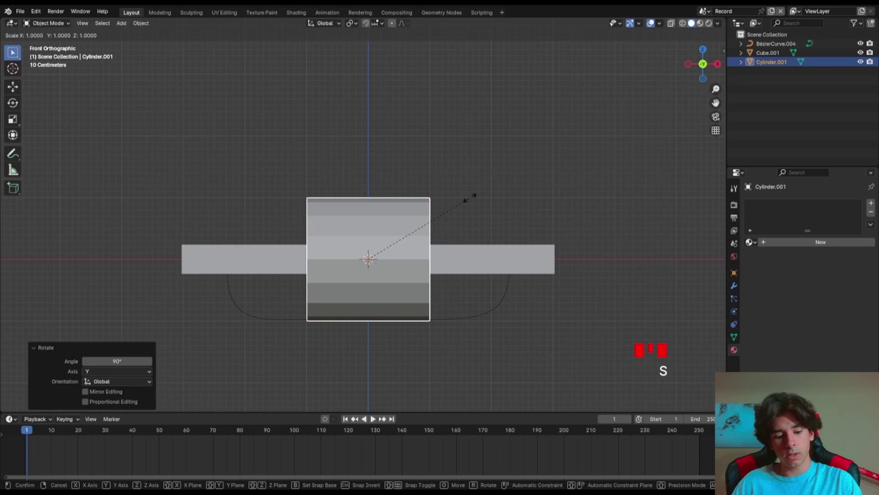
pyautogui.hotkey('shift', 'x')
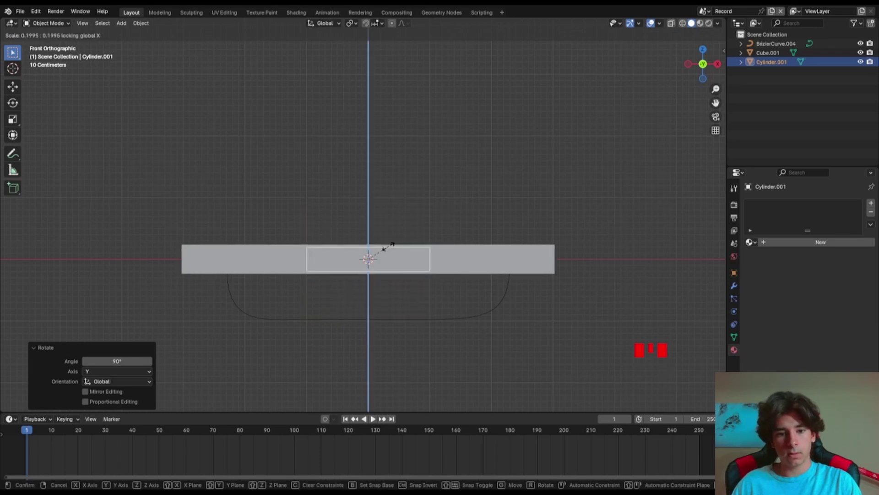
pyautogui.click(389, 248)
pyautogui.press('g')
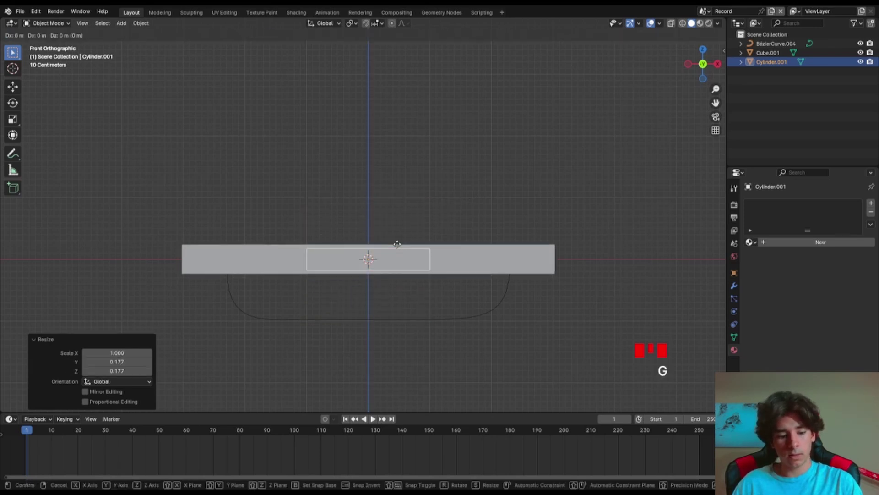
pyautogui.press('z')
pyautogui.click(377, 325)
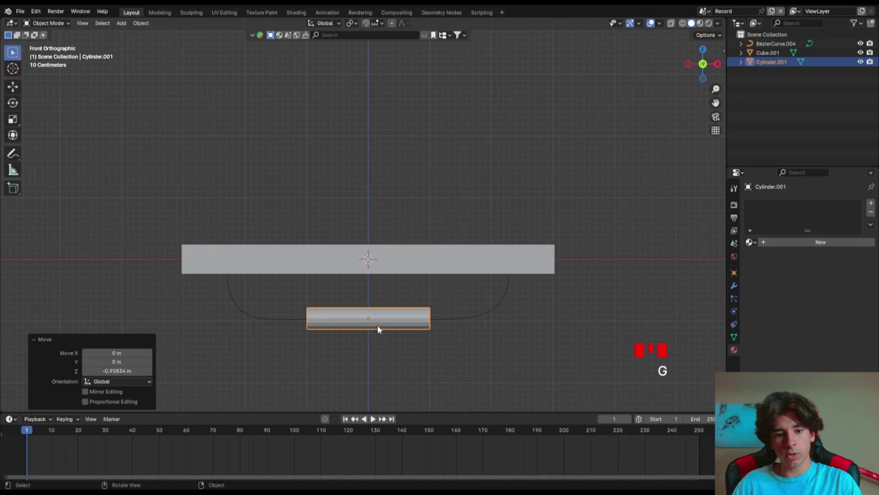
# - Shade the cylinder smooth, thin it further, and start stretching it along X
pyautogui.rightClick(363, 309)
pyautogui.click(361, 310)
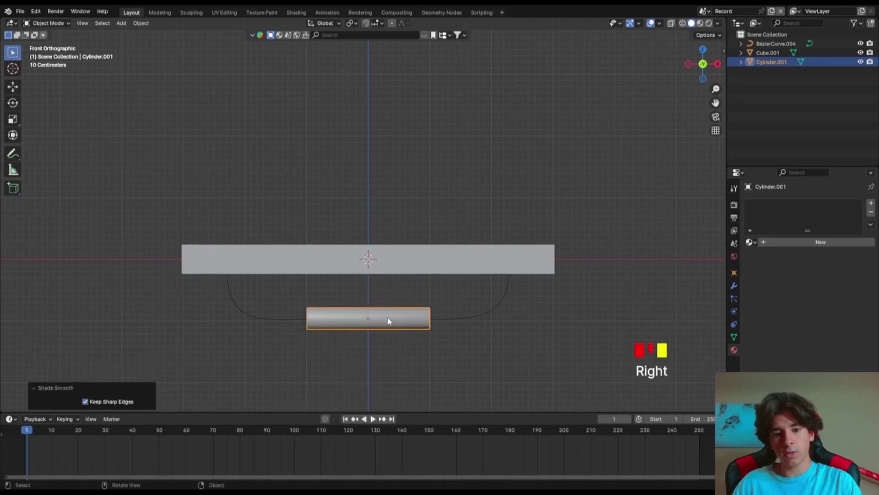
pyautogui.press('s')
pyautogui.hotkey('shift', 'x')
pyautogui.click(426, 322)
pyautogui.press('s')
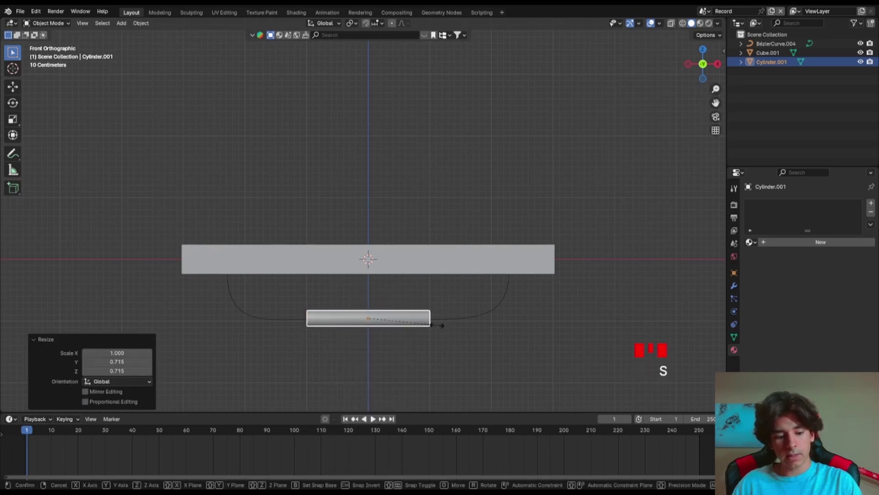
pyautogui.press('x')
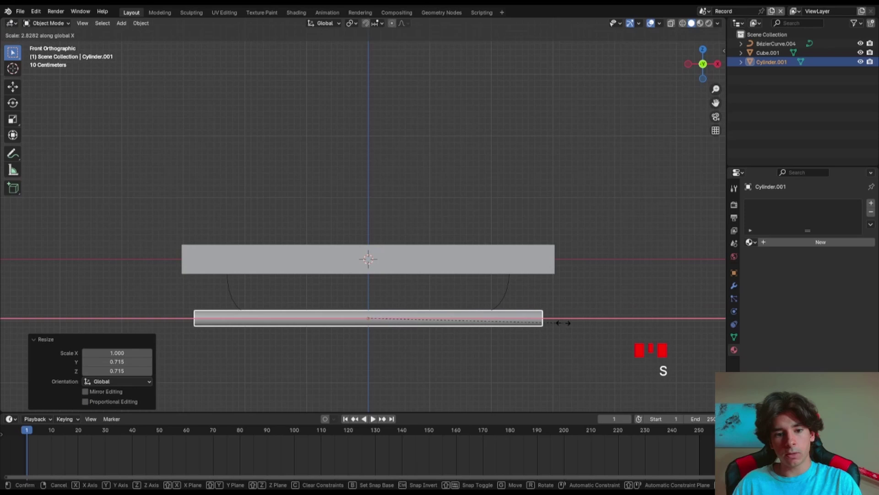
# - Finish stretching the rod to 3.359 on X, save, and add a Curve modifier
pyautogui.click(599, 315)
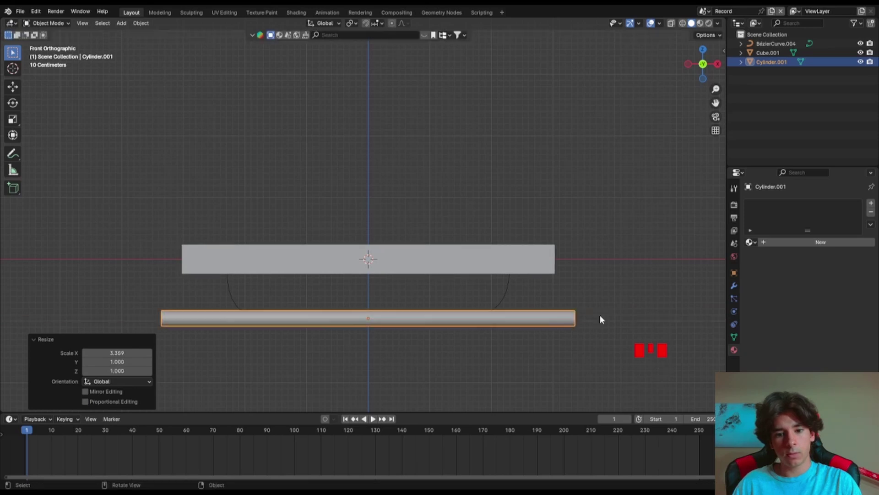
pyautogui.hotkey('ctrl', 's')
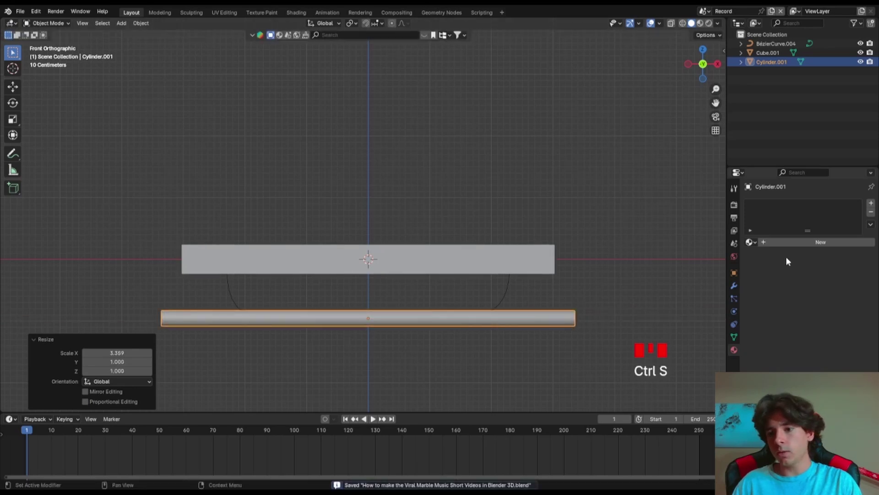
pyautogui.click(733, 287)
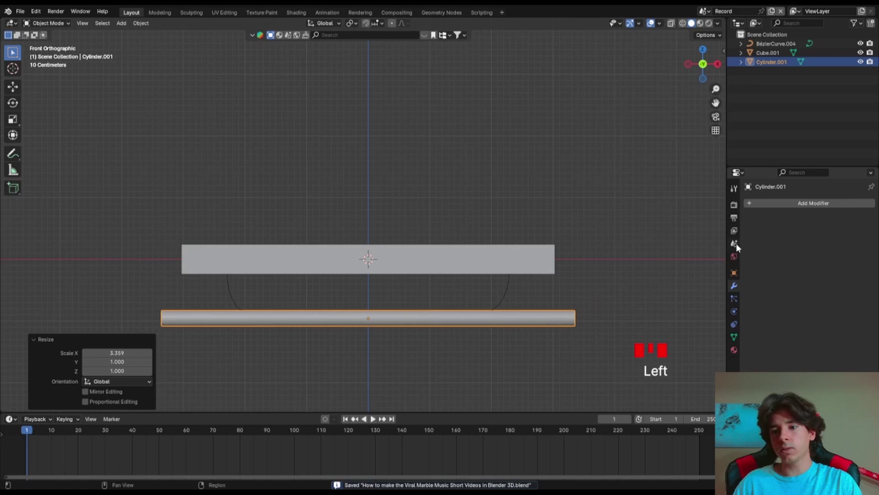
pyautogui.click(783, 206)
pyautogui.click(762, 204)
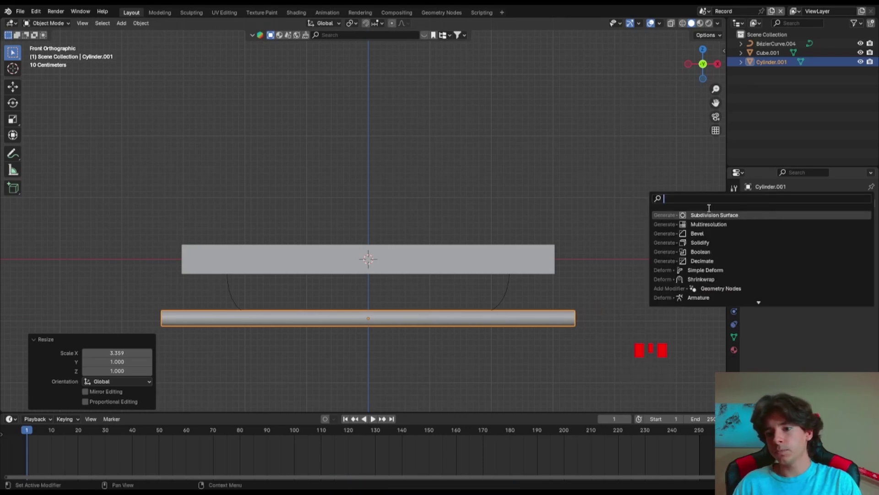
pyautogui.write('curve')
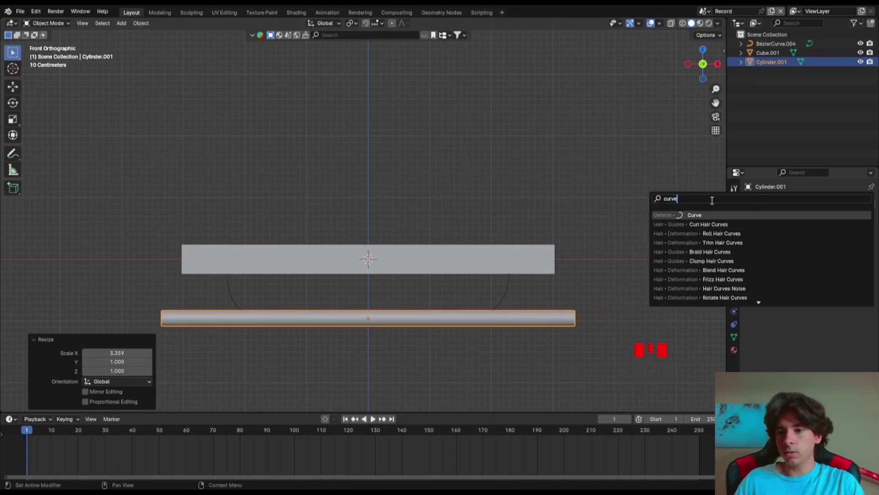
pyautogui.click(698, 215)
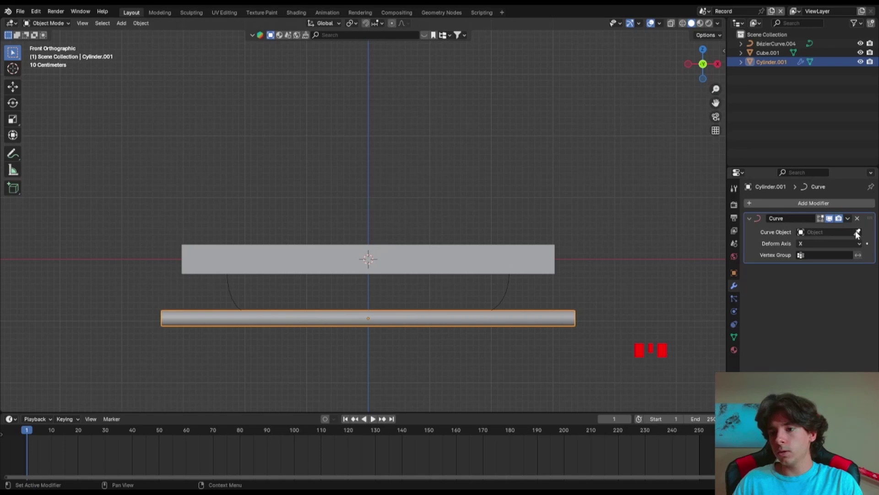
# - Bind the Curve modifier to BézierCurve.004 with Deform Axis Y
pyautogui.click(857, 234)
pyautogui.click(505, 288)
pyautogui.click(819, 243)
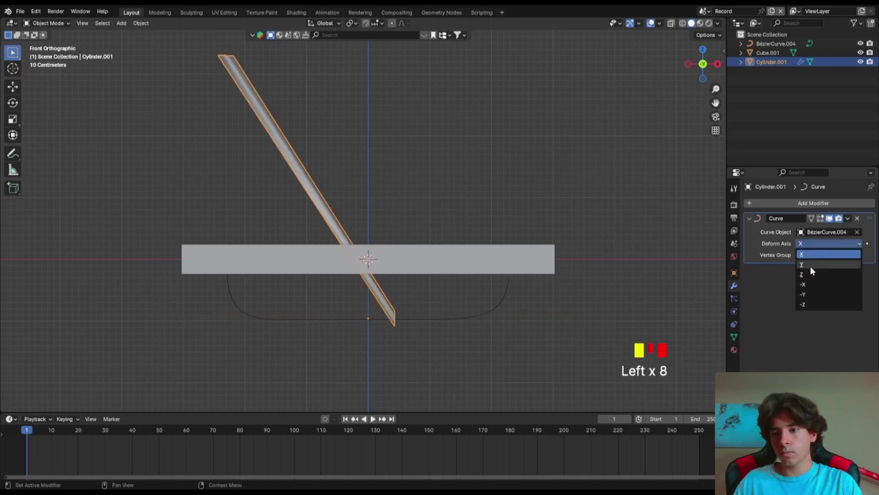
pyautogui.click(809, 265)
pyautogui.moveTo(436, 286); pyautogui.dragTo(424, 306, button='middle')
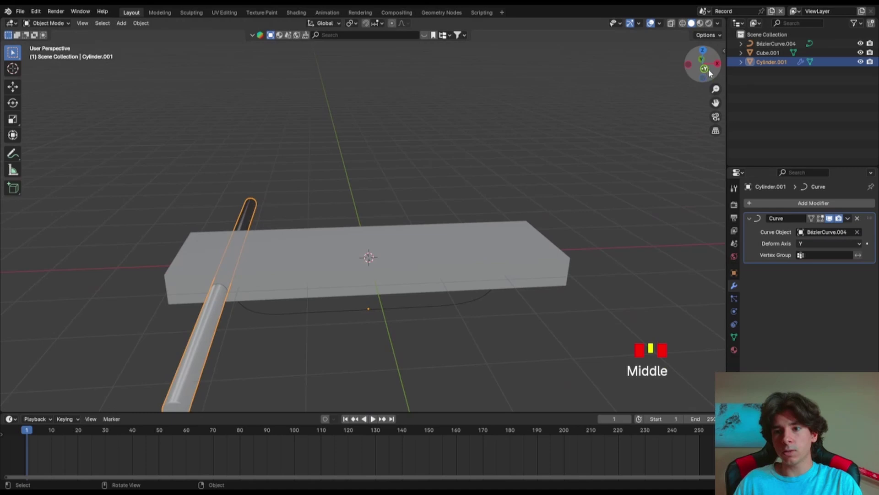
pyautogui.click(708, 69)
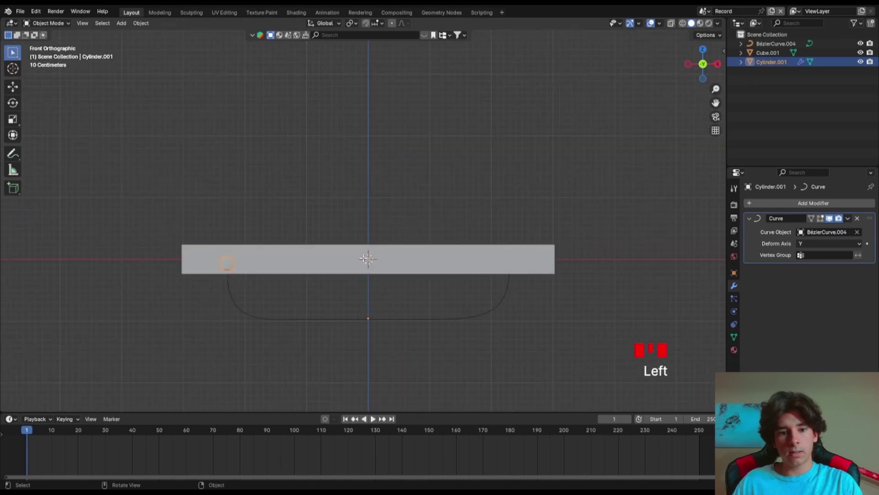
# - Add 30 evenly spaced loop cuts along the rod in Edit Mode
pyautogui.press('Tab')
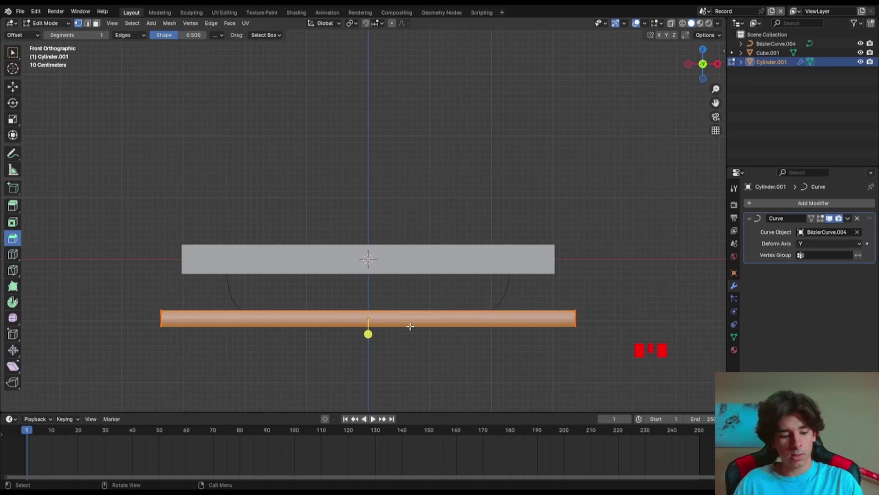
pyautogui.hotkey('ctrl', 'r')
pyautogui.scroll(9, 417, 325)
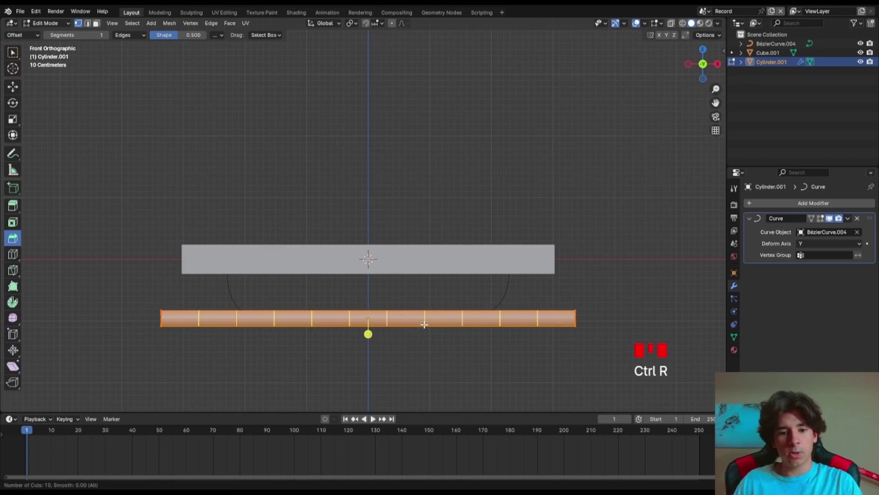
pyautogui.scroll(20, 425, 325)
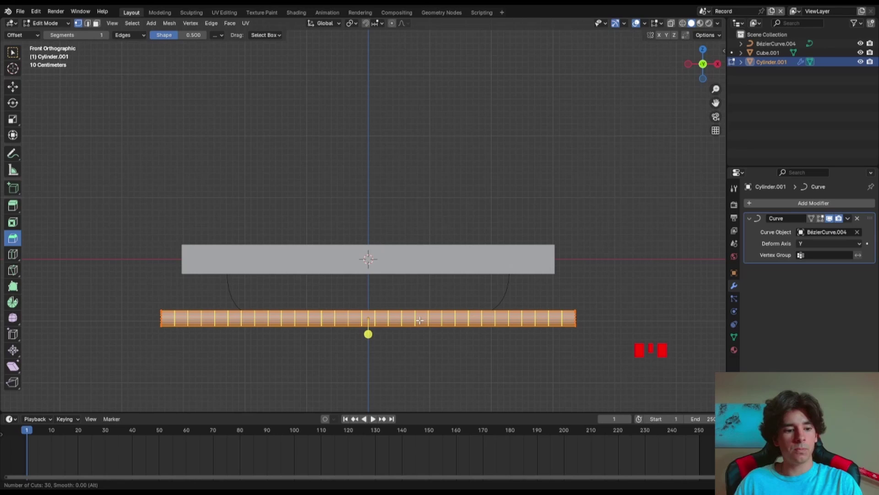
pyautogui.click(417, 321)
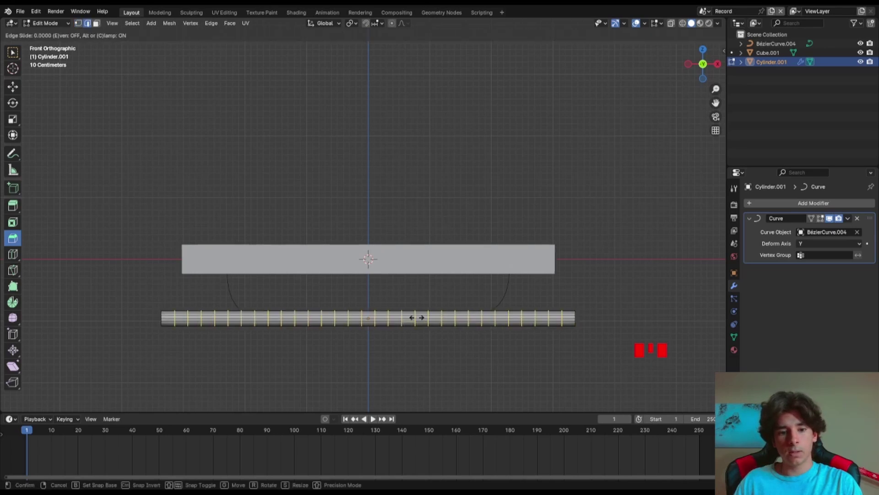
pyautogui.rightClick(414, 317)
pyautogui.press('Tab')
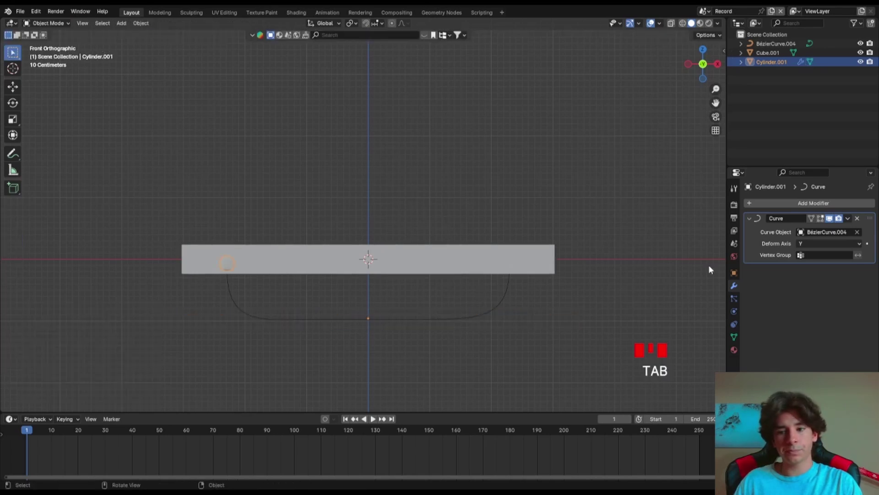
# - Set the Curve modifier's Deform Axis to X so the rod bends along the curve
pyautogui.click(847, 246)
pyautogui.click(815, 273)
pyautogui.click(806, 244)
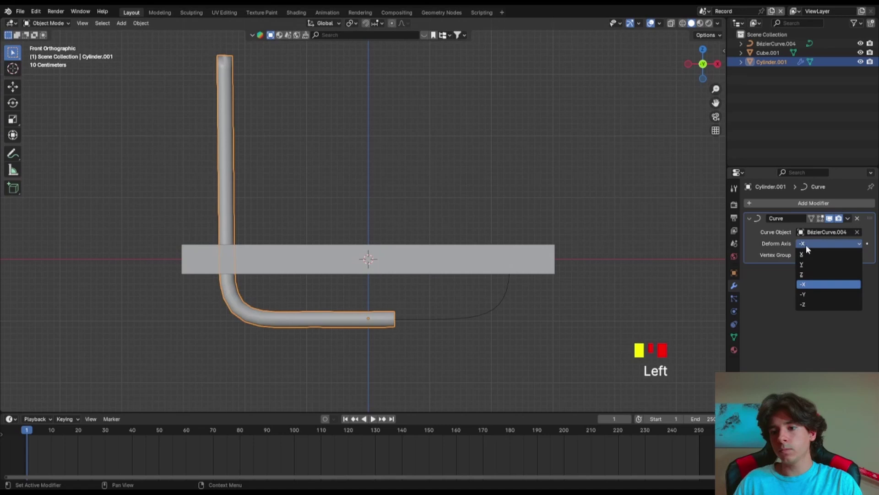
pyautogui.click(806, 251)
# - Slide the pipe 2.875 m along X and save the file
pyautogui.hotkey('ctrl', 's')
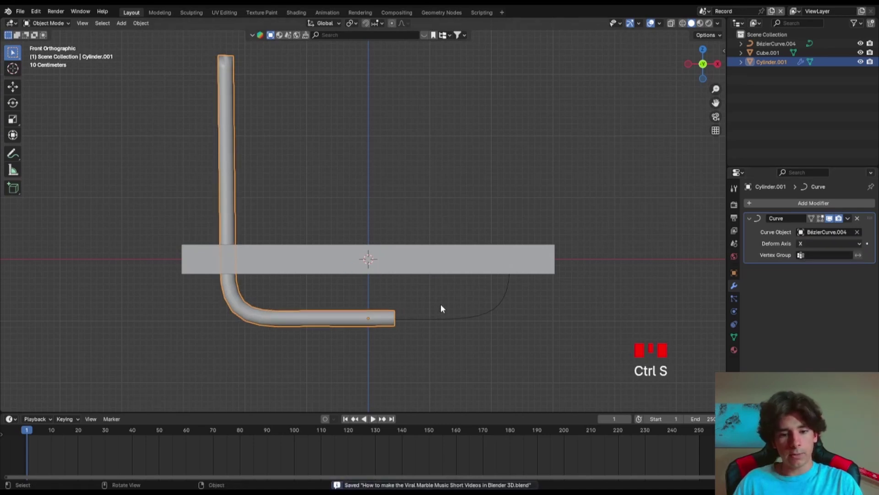
pyautogui.press('g')
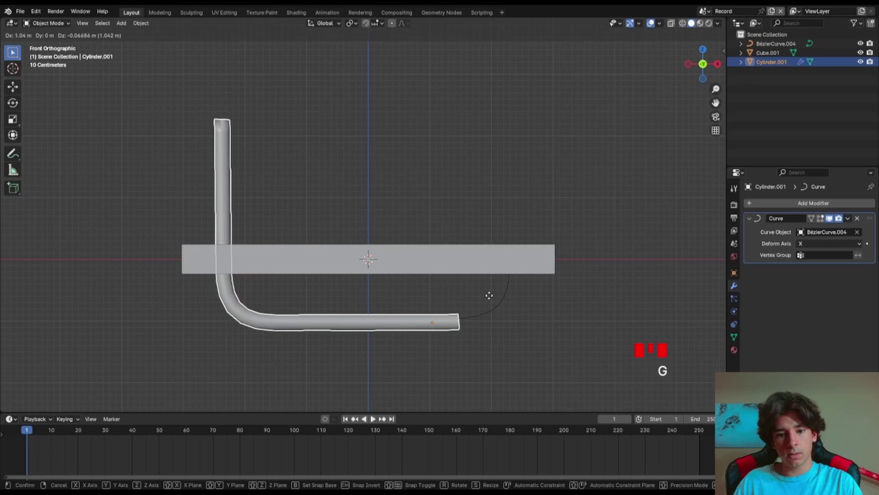
pyautogui.press('x')
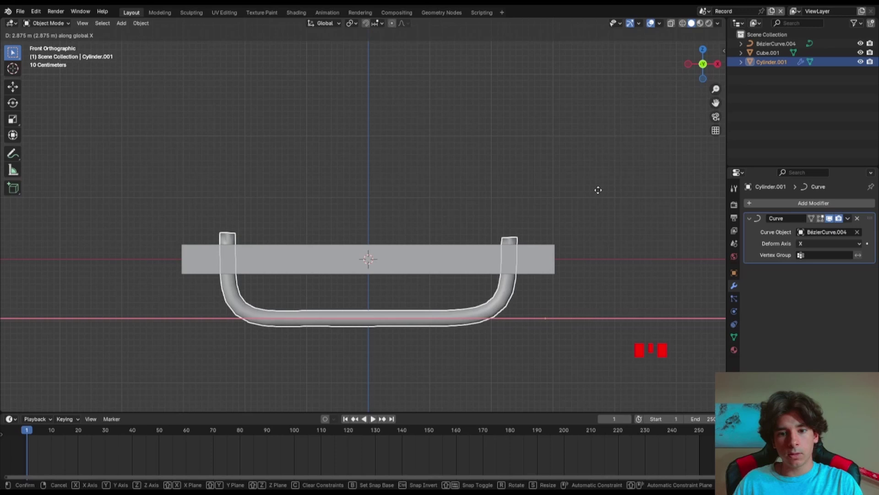
pyautogui.click(565, 223)
pyautogui.hotkey('ctrl', 's')
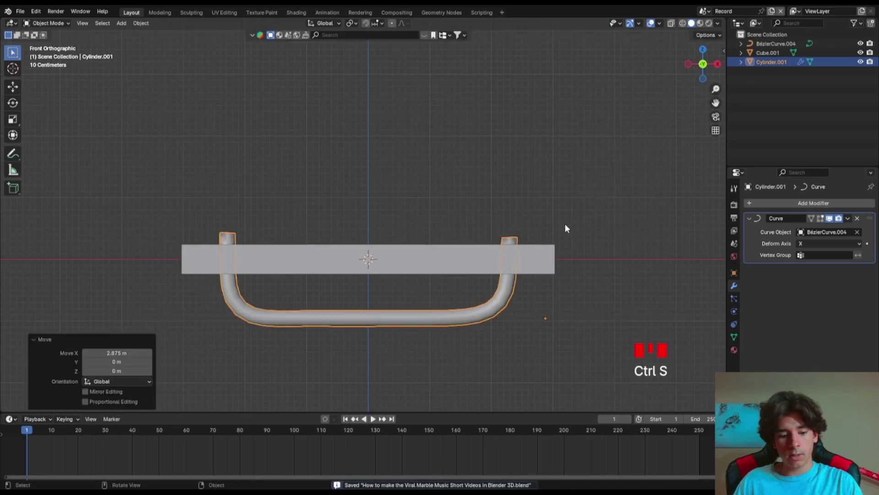
# - Stretch the pipe so its U-ends poke through the bar, then save
pyautogui.press('s')
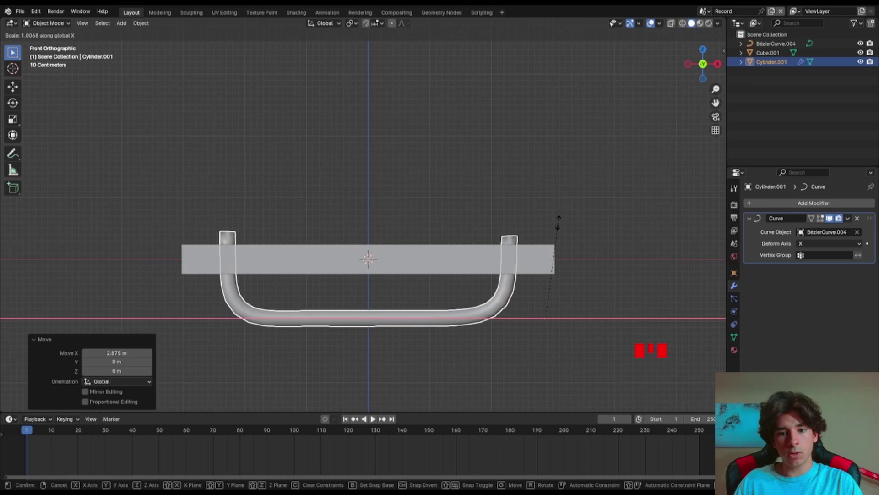
pyautogui.click(558, 223)
pyautogui.press('Tab')
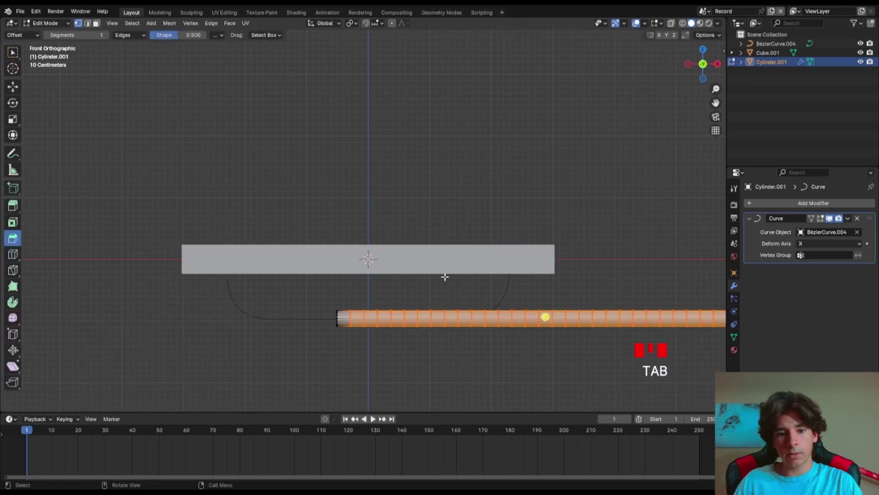
pyautogui.press('Tab')
pyautogui.hotkey('ctrl', 's')
# - Orbit and zoom to inspect the bar and U-pipe in perspective
pyautogui.moveTo(465, 209); pyautogui.dragTo(194, 280, button='middle')
pyautogui.scroll(-2, 220, 264)
pyautogui.scroll(4, 291, 268)
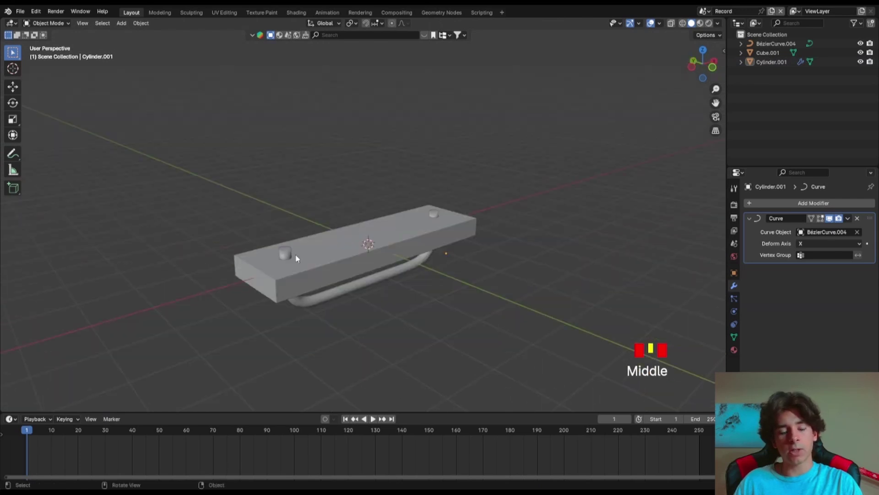
pyautogui.moveTo(295, 254); pyautogui.dragTo(280, 239, button='middle')
pyautogui.scroll(2, 410, 275)
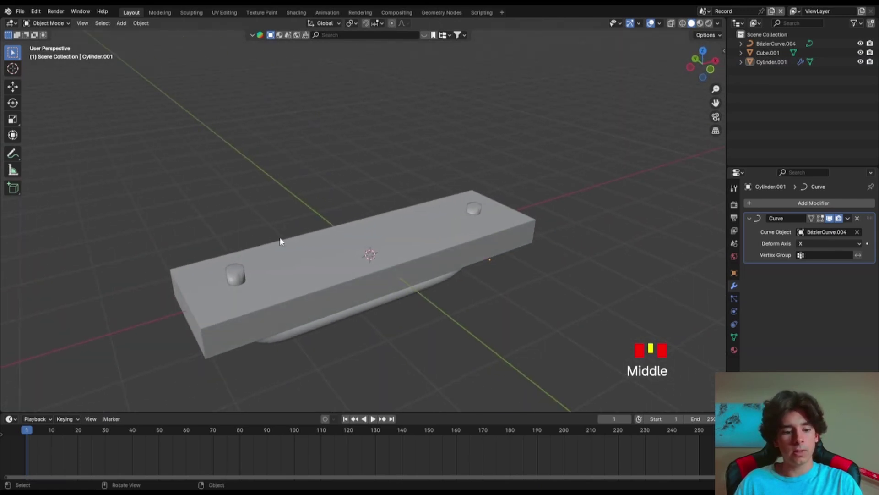
# - Add a circle mesh and raise it along Z above the bar
pyautogui.click(709, 68)
pyautogui.hotkey('shift', 'a')
pyautogui.moveTo(369, 235)
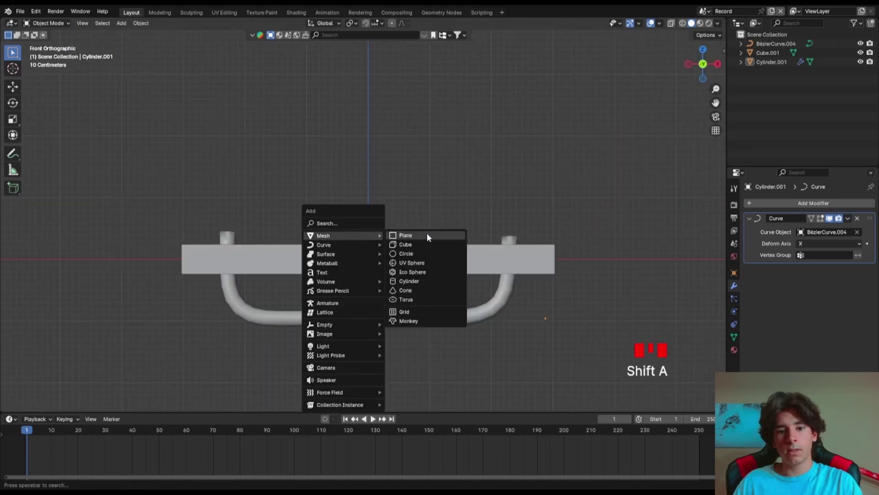
pyautogui.click(407, 254)
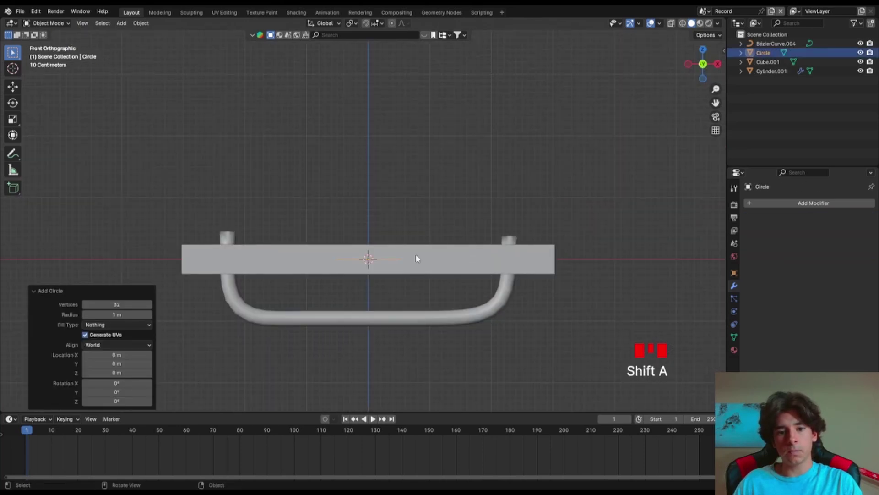
pyautogui.press('g')
pyautogui.press('z')
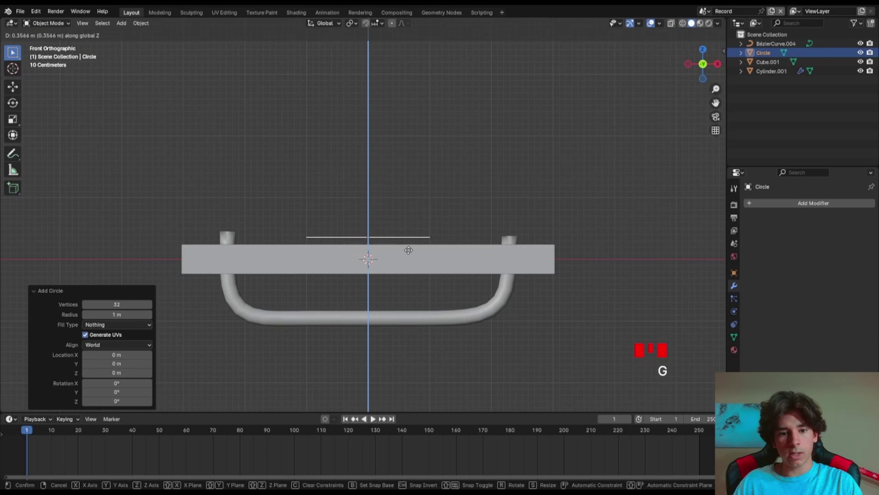
pyautogui.click(410, 248)
# - In top view, shrink the circle to 0.305 and move it −2.2807 m over the left peg
pyautogui.click(703, 49)
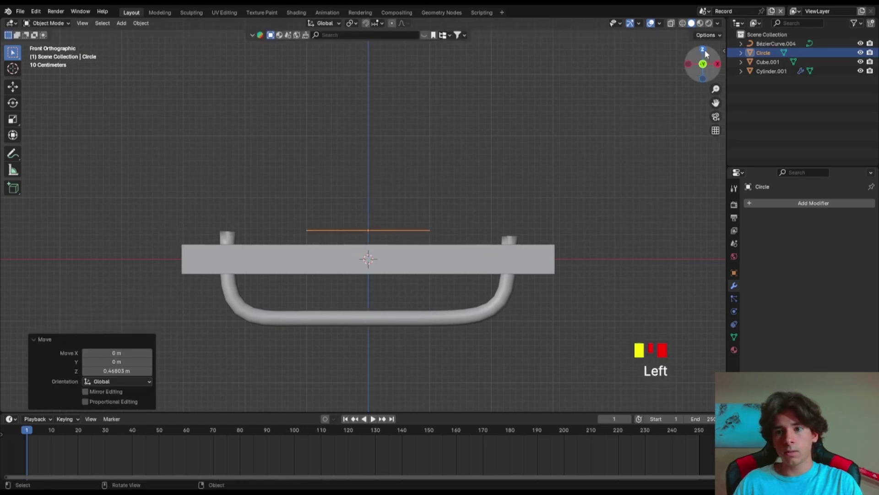
pyautogui.press('s')
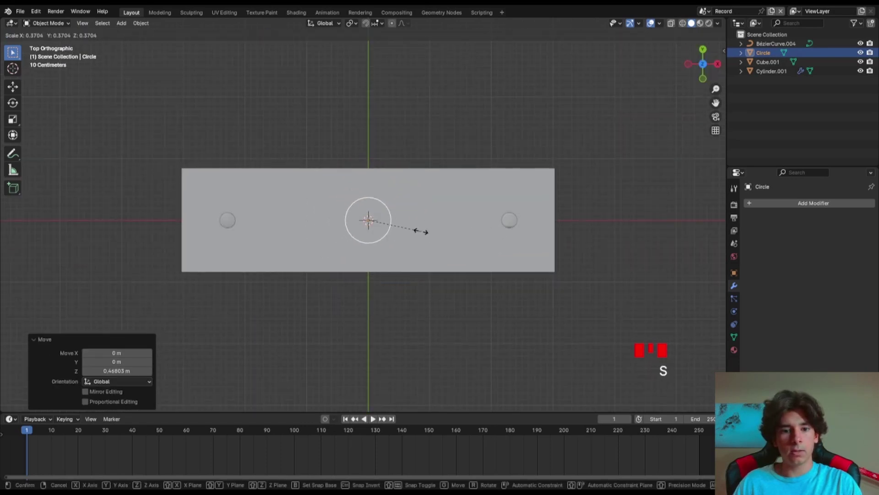
pyautogui.click(412, 232)
pyautogui.press('g')
pyautogui.press('x')
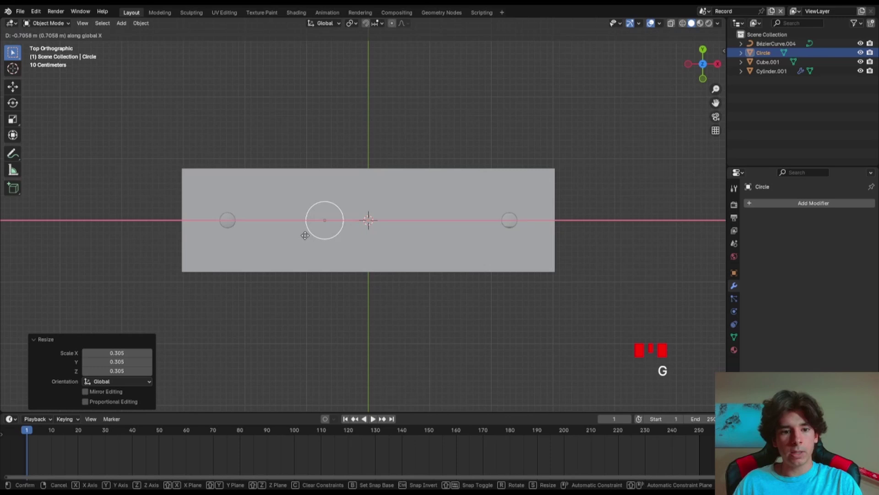
pyautogui.click(271, 239)
# - Shrink the circle to 0.680 to fit the peg and save the file
pyautogui.press('s')
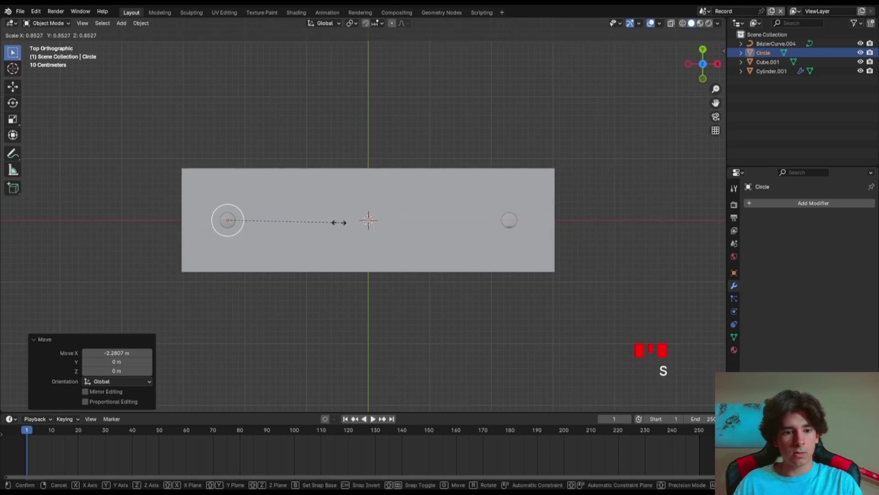
pyautogui.click(317, 231)
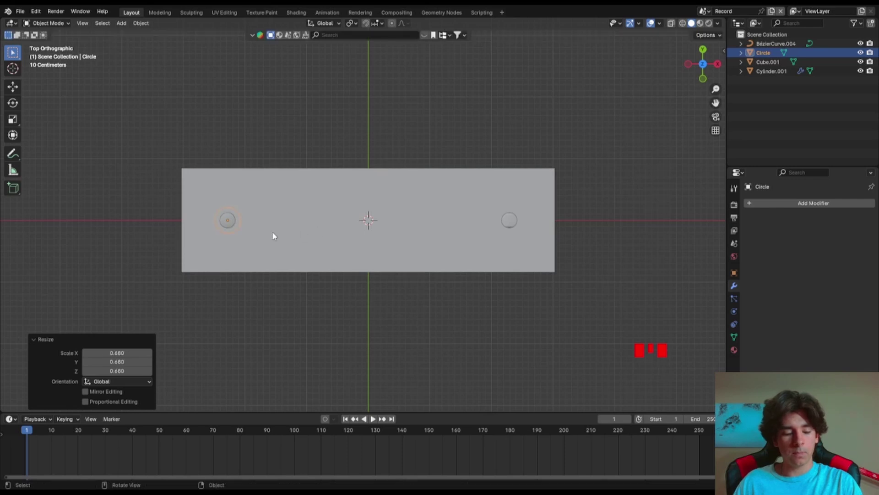
pyautogui.hotkey('ctrl', 's')
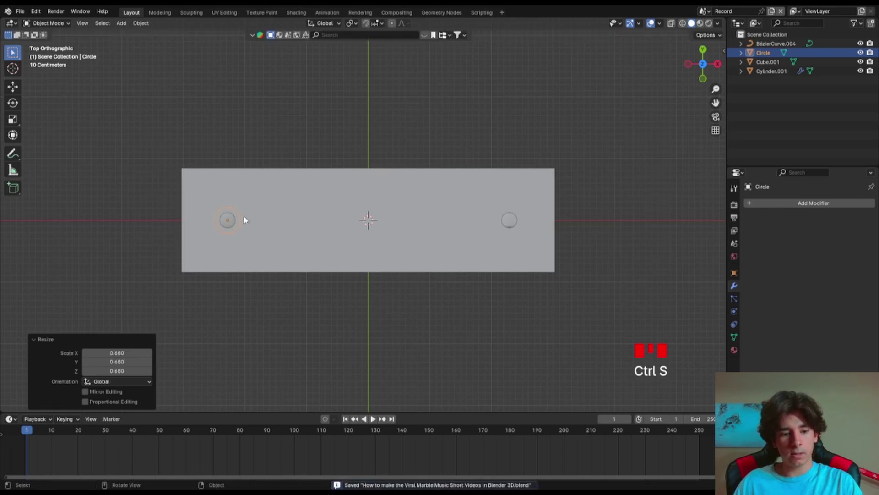
pyautogui.press('Tab')
# - Fill the circle with a face and bring the view close to the left peg
pyautogui.press('f')
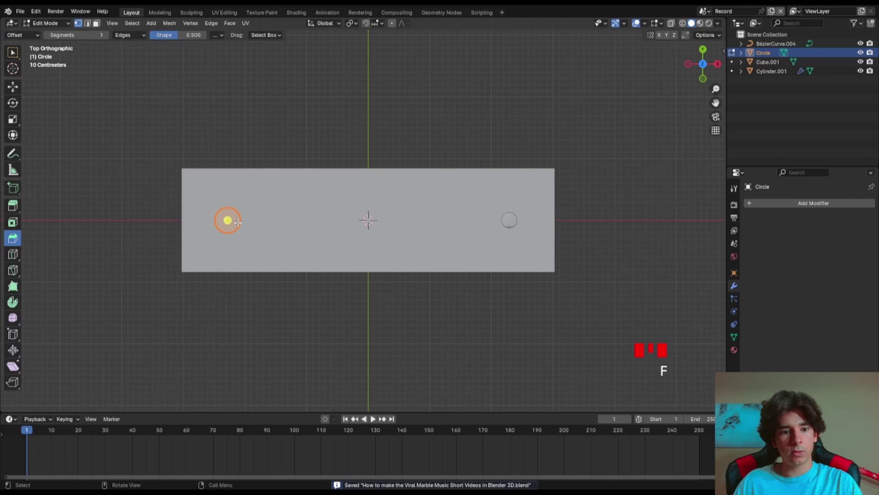
pyautogui.press('Tab')
pyautogui.moveTo(240, 226); pyautogui.dragTo(259, 203, button='middle')
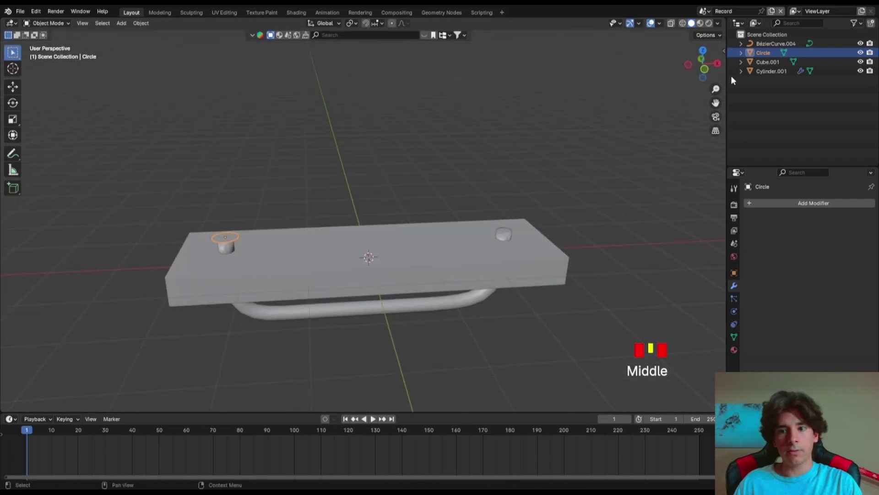
pyautogui.moveTo(369, 234); pyautogui.dragTo(359, 249, button='middle')
pyautogui.scroll(3, 242, 288)
pyautogui.moveTo(241, 289); pyautogui.dragTo(306, 290, button='middle')
pyautogui.scroll(2, 287, 283)
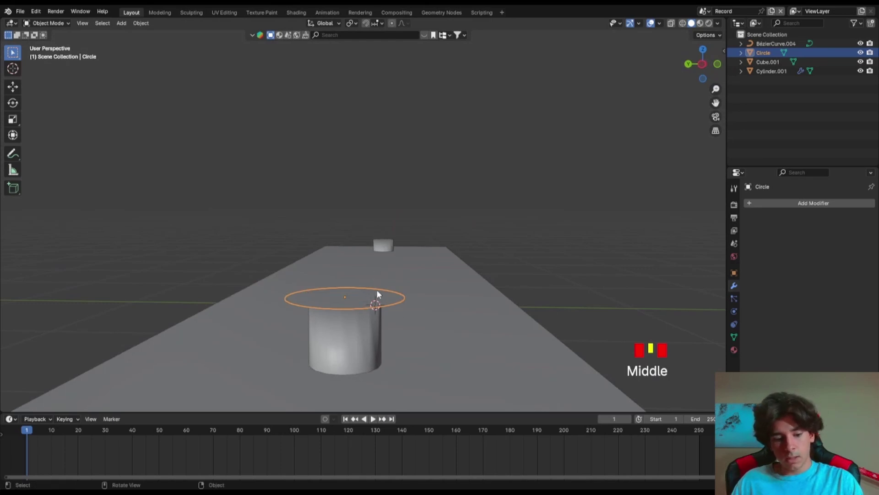
# - Extrude the face 0.0957 m up on Z and bevel its top edges into a rounded cap
pyautogui.press('Tab')
pyautogui.press('e')
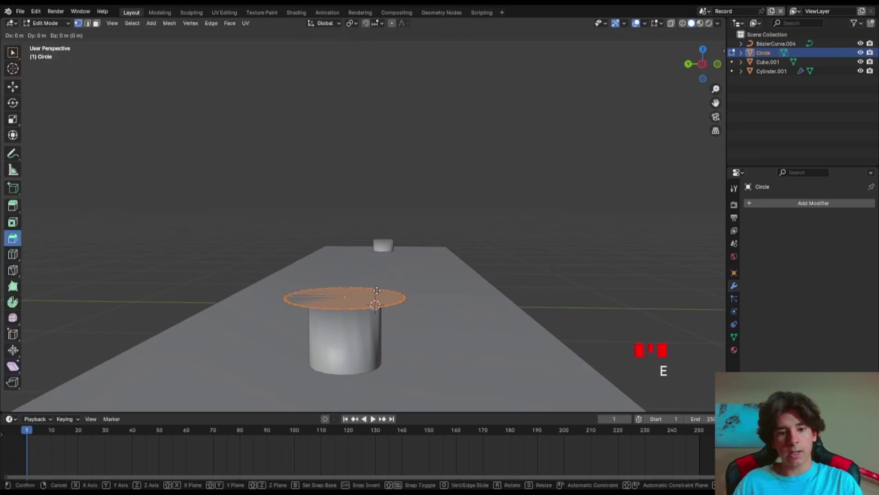
pyautogui.press('z')
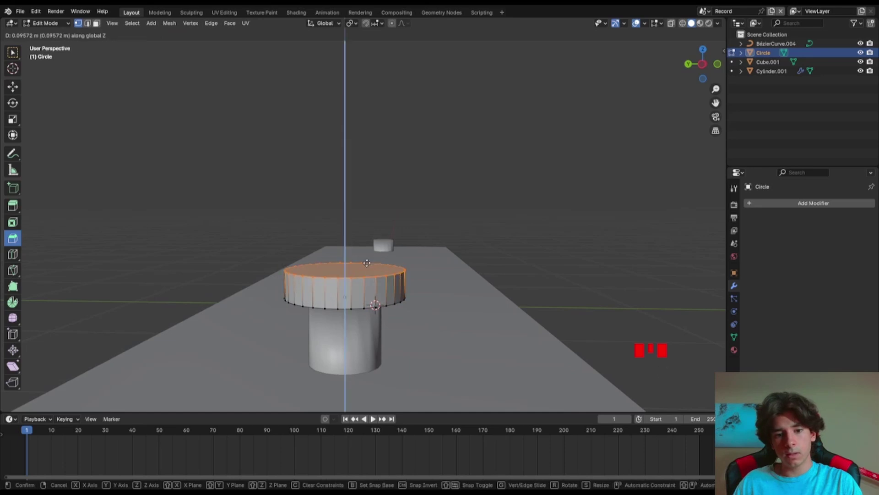
pyautogui.click(367, 262)
pyautogui.hotkey('ctrl', 'b')
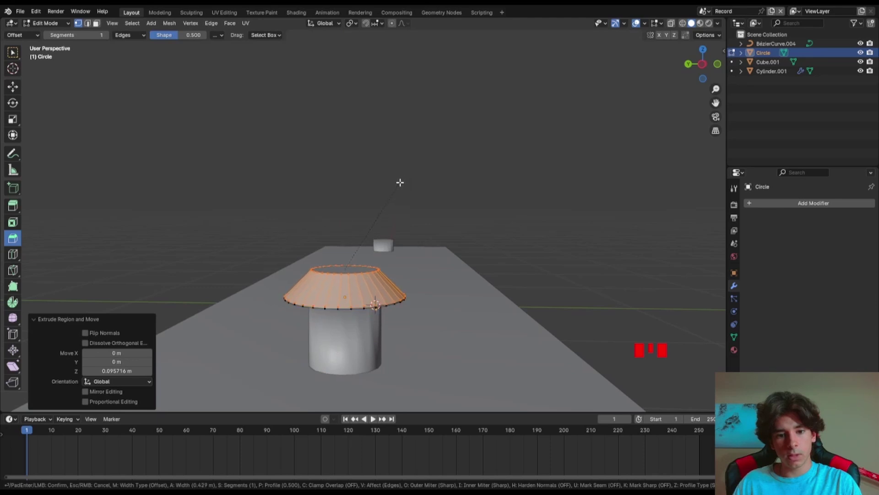
pyautogui.scroll(3, 400, 183)
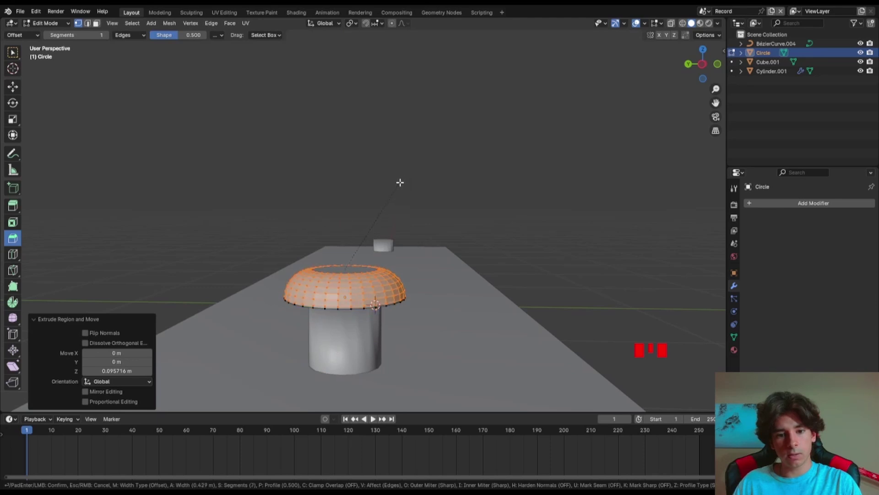
pyautogui.click(400, 182)
# - Return to Object Mode, save, and shade the mushroom cap smooth
pyautogui.press('Tab')
pyautogui.hotkey('ctrl', 's')
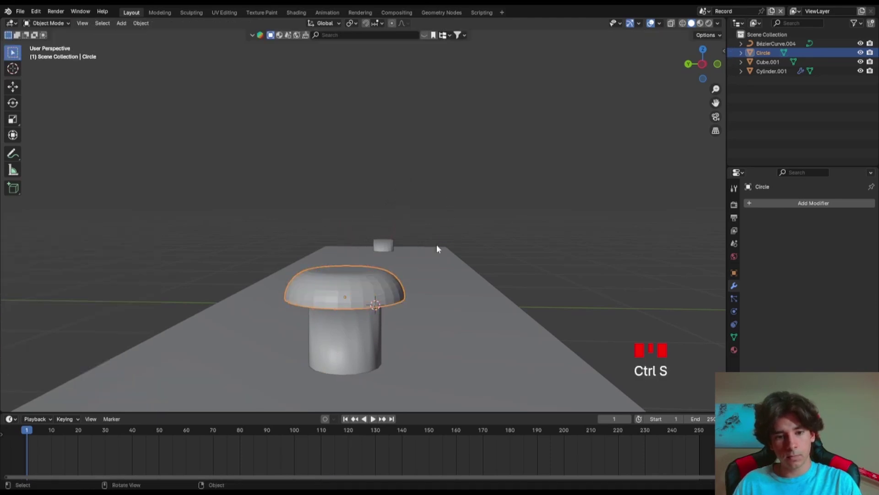
pyautogui.rightClick(352, 274)
pyautogui.click(328, 272)
# - Lower the cap along the Z axis onto the left peg
pyautogui.moveTo(475, 273); pyautogui.dragTo(430, 259, button='middle')
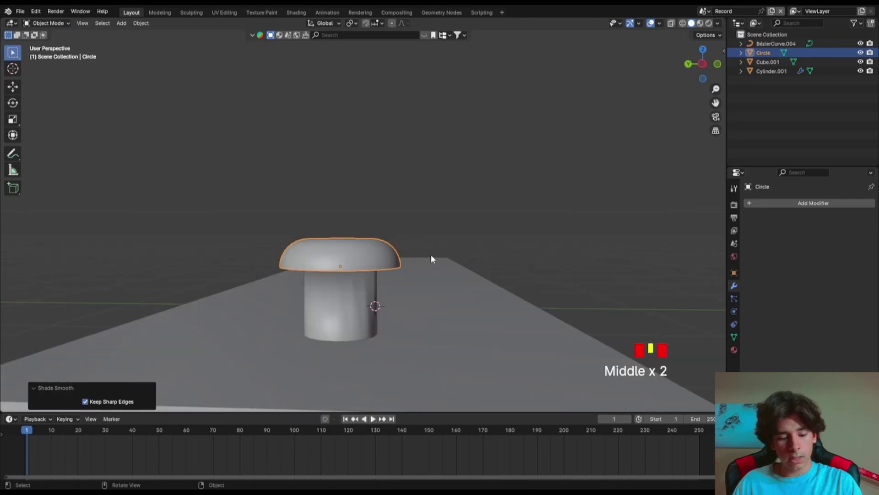
pyautogui.press('g')
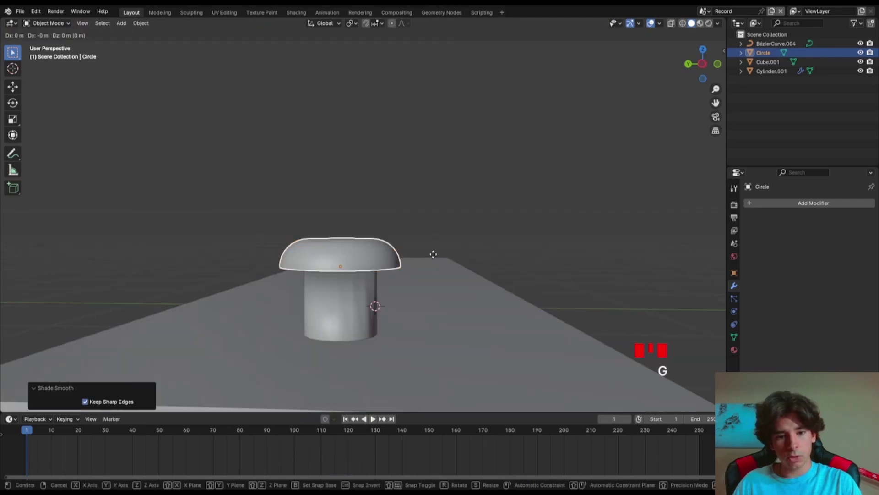
pyautogui.press('z')
pyautogui.click(433, 260)
pyautogui.moveTo(433, 268); pyautogui.dragTo(470, 274, button='middle')
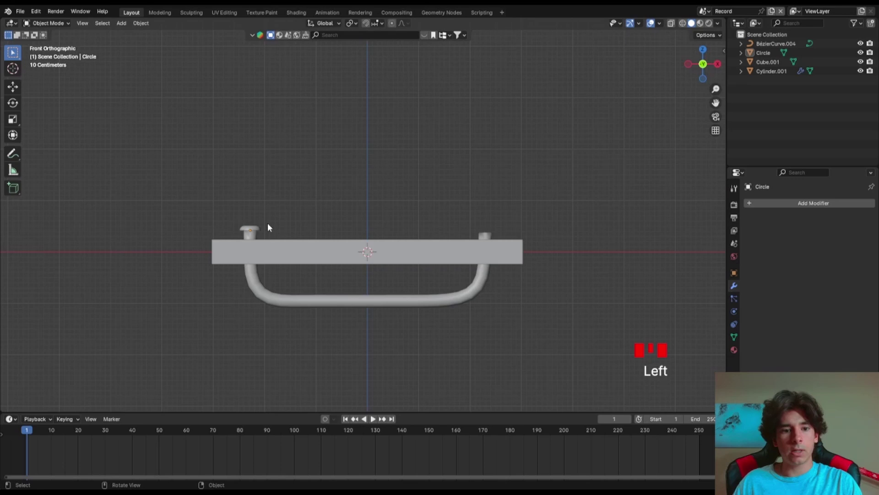
# - Make a linked duplicate of the cap, lower it onto the right post, and save
pyautogui.click(259, 228)
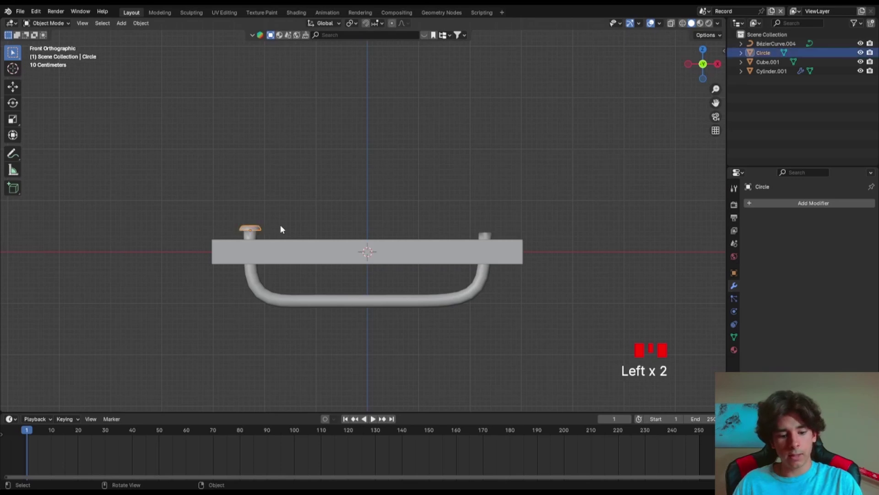
pyautogui.hotkey('alt', 'd')
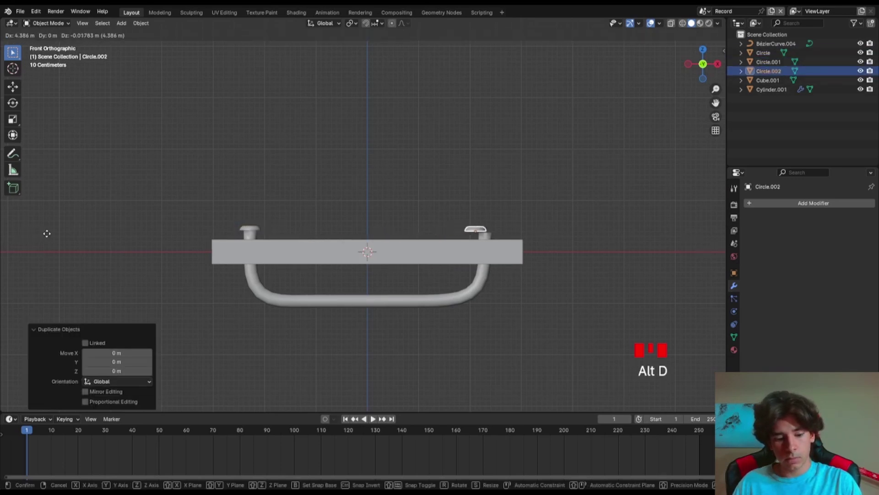
pyautogui.click(46, 233)
pyautogui.press('g')
pyautogui.press('z')
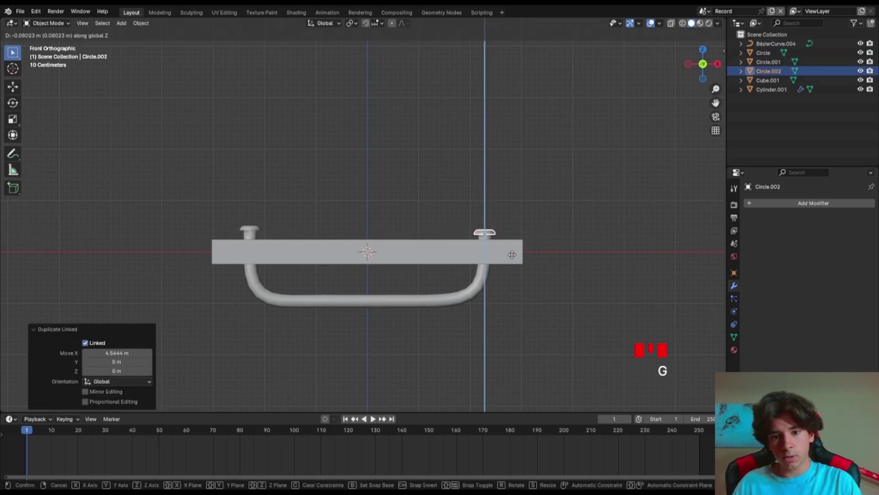
pyautogui.click(512, 255)
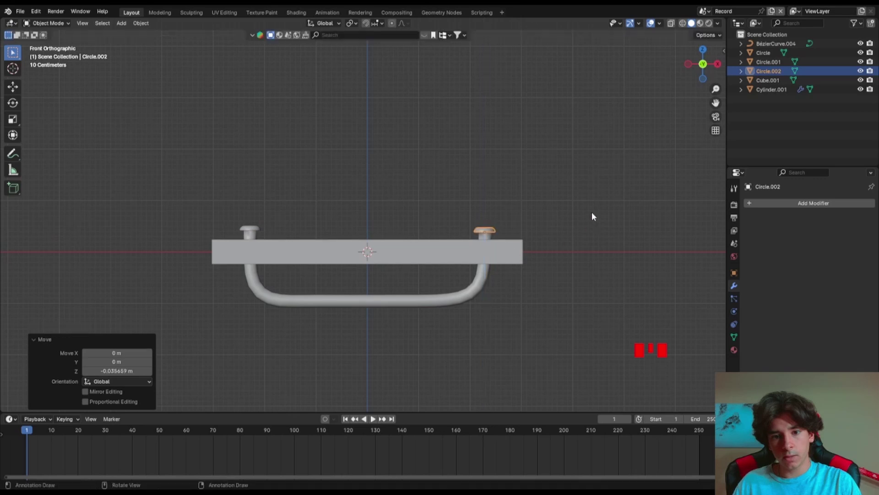
pyautogui.hotkey('ctrl', 's')
pyautogui.moveTo(588, 210); pyautogui.dragTo(487, 311, button='middle')
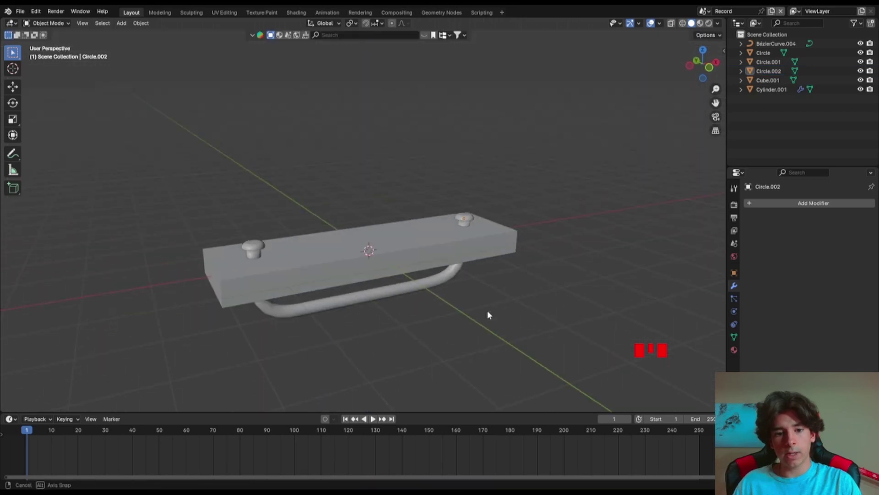
# - Give the bar a new 'Platform' material with red base colour (H 0.999, S 1, V 0.8)
pyautogui.click(402, 236)
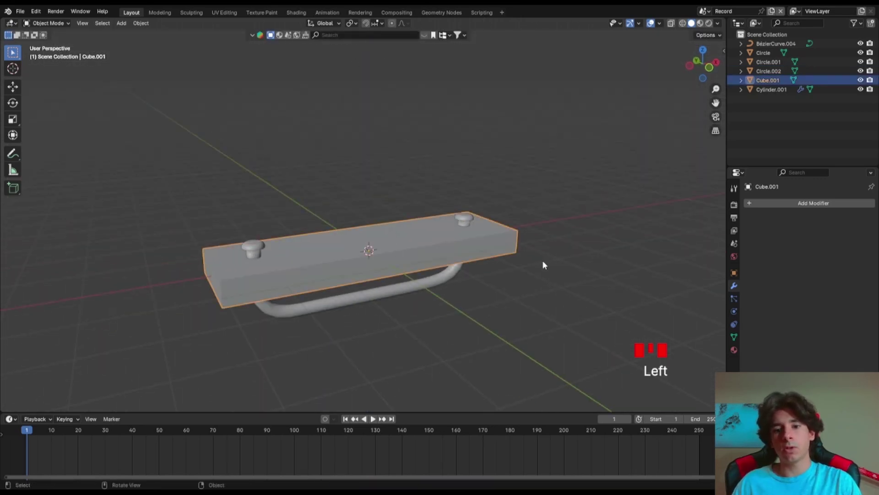
pyautogui.doubleClick(338, 283)
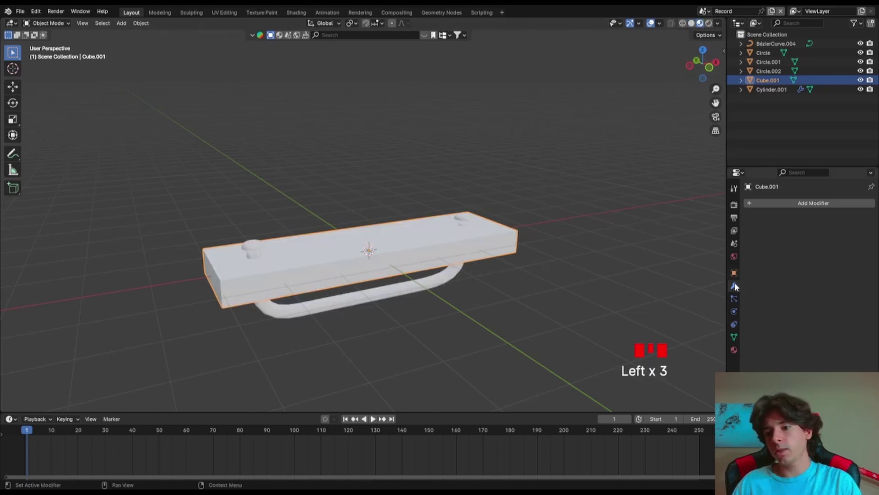
pyautogui.click(734, 350)
pyautogui.click(798, 243)
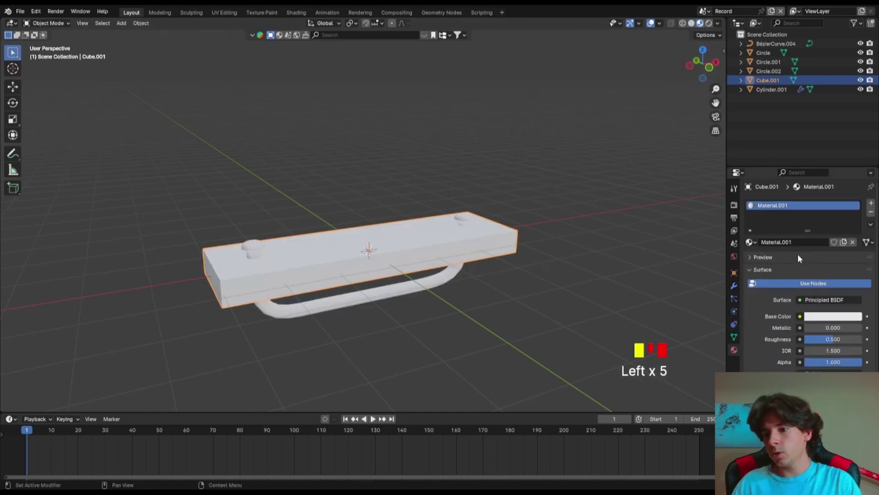
pyautogui.click(784, 242)
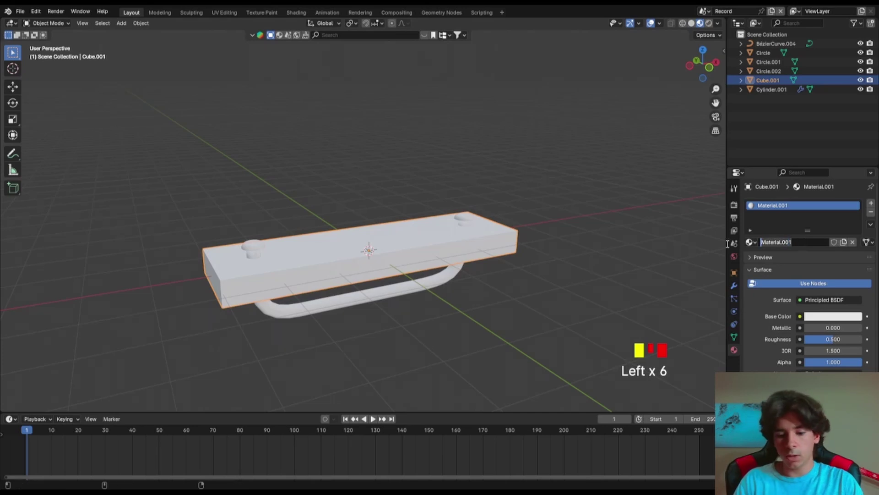
pyautogui.write('Platform')
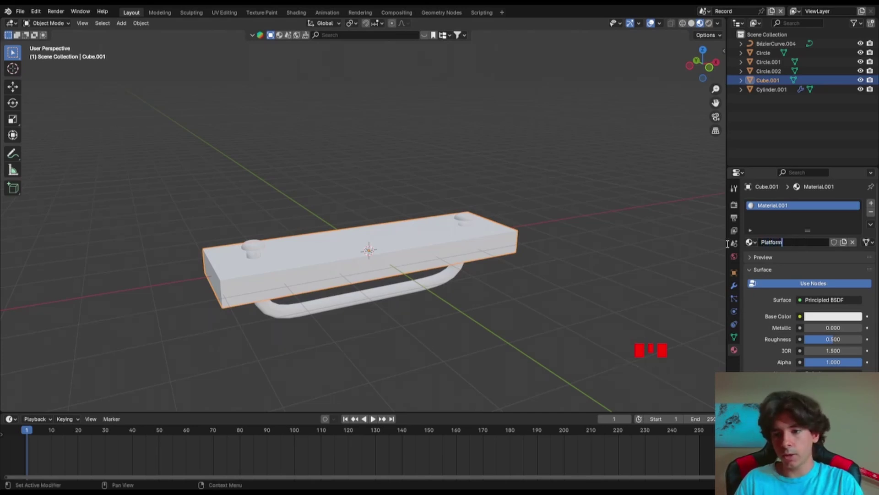
pyautogui.press('Return')
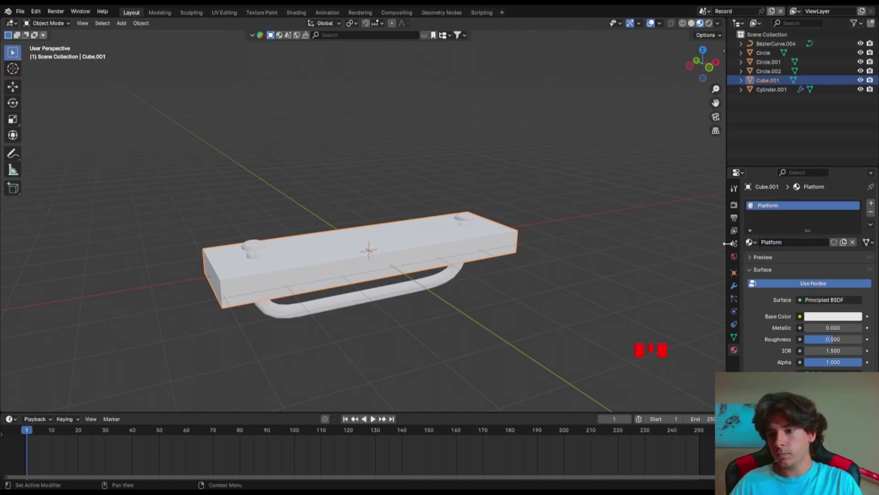
pyautogui.click(835, 317)
pyautogui.click(806, 225)
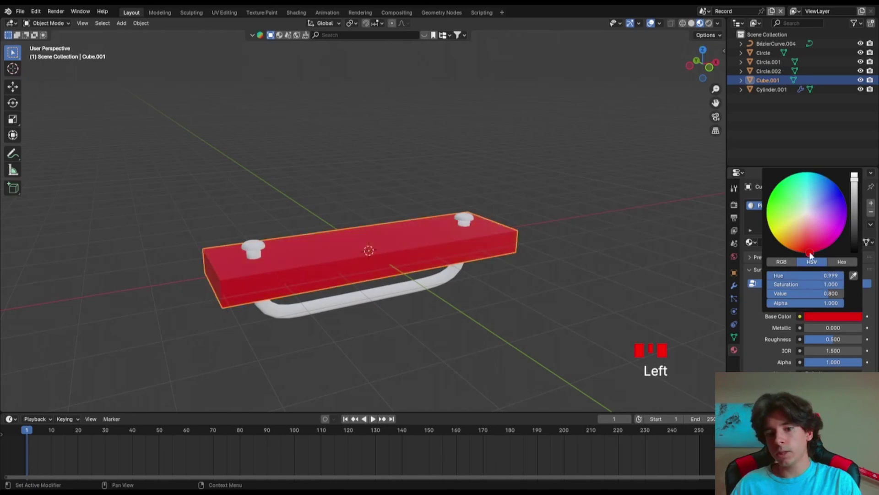
pyautogui.click(451, 274)
# - Select the U-pipe, both pegs and the bar last, then parent with Object (Keep Transform)
pyautogui.click(451, 274)
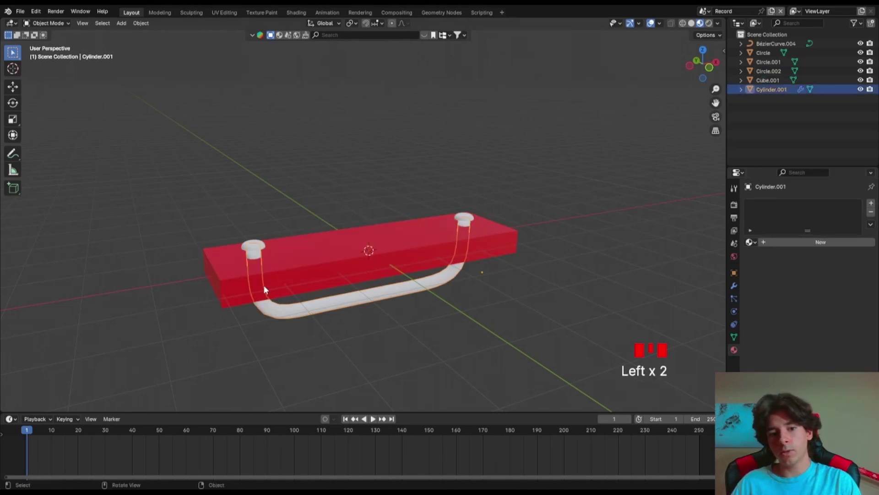
pyautogui.keyDown('shift'); pyautogui.click(463, 220); pyautogui.keyUp('shift')
pyautogui.keyDown('shift'); pyautogui.click(257, 250); pyautogui.keyUp('shift')
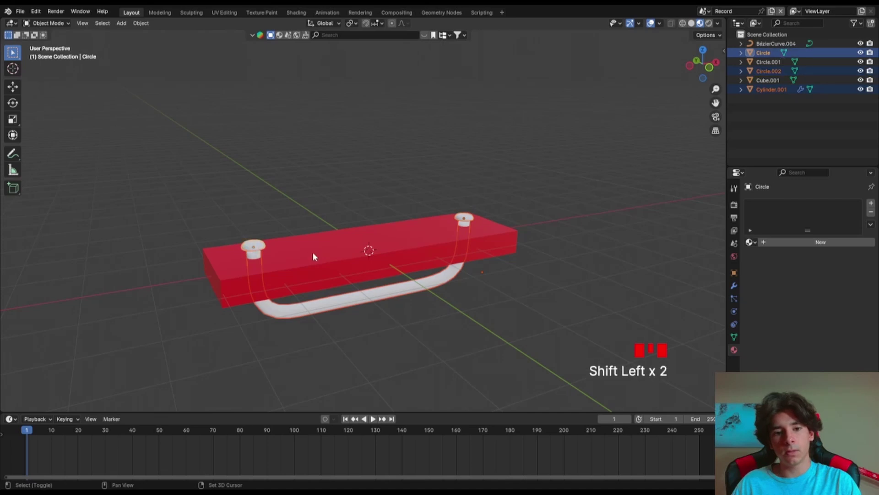
pyautogui.keyDown('shift'); pyautogui.click(328, 249); pyautogui.keyUp('shift')
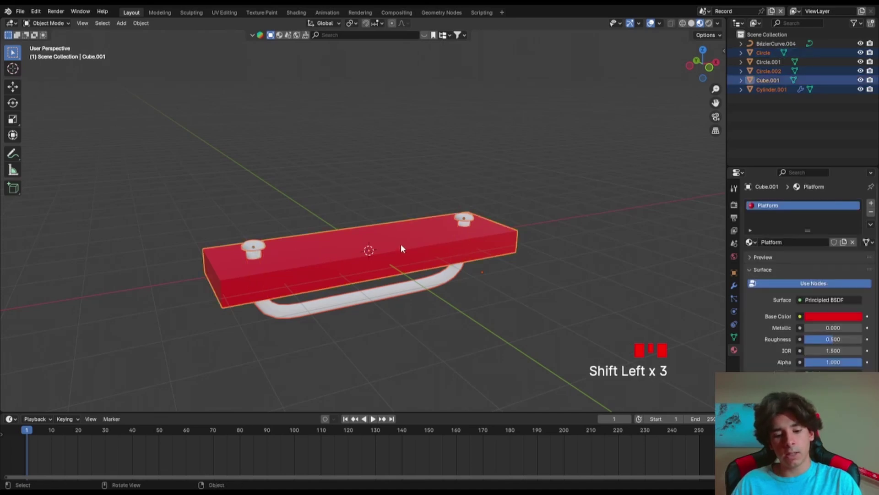
pyautogui.hotkey('ctrl', 'p')
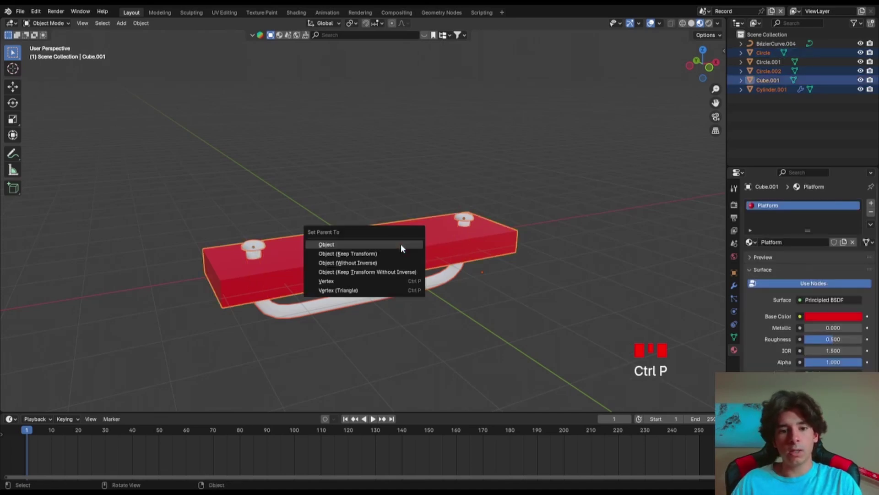
pyautogui.click(389, 254)
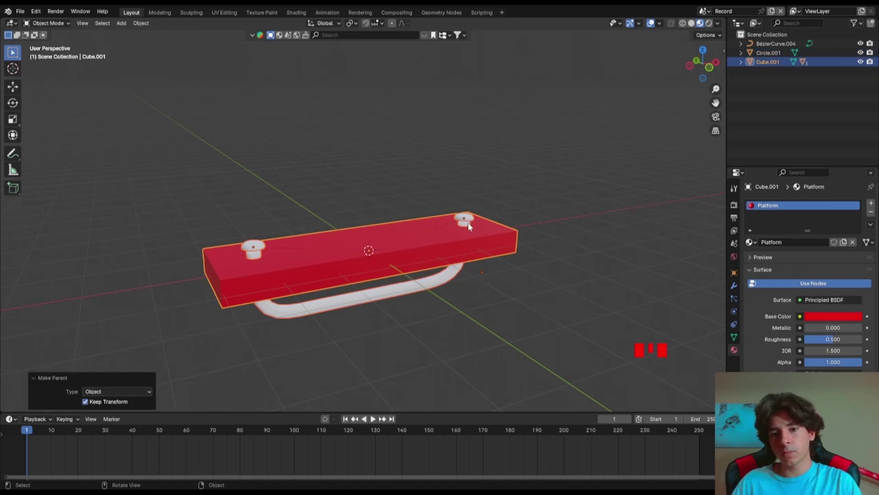
# - Add a new material to the U-pipe and name it 'Matal'
pyautogui.click(422, 292)
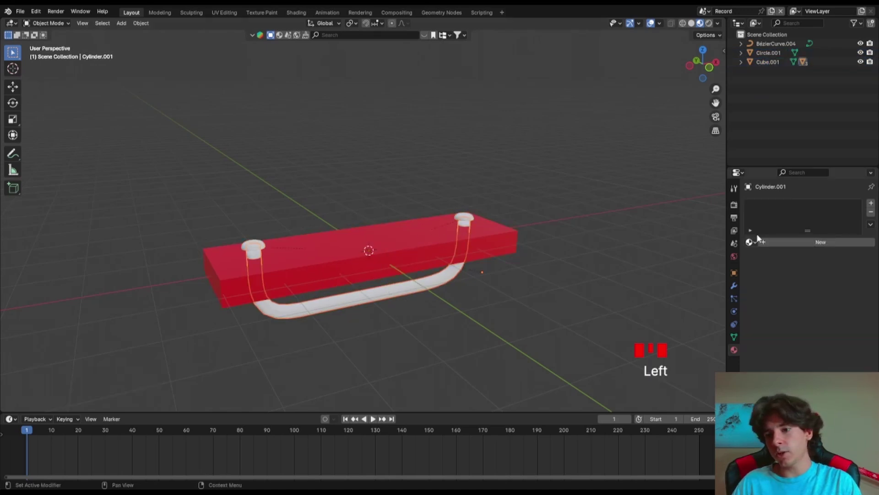
pyautogui.click(776, 240)
pyautogui.click(801, 242)
pyautogui.hotkey('ctrl', 'a')
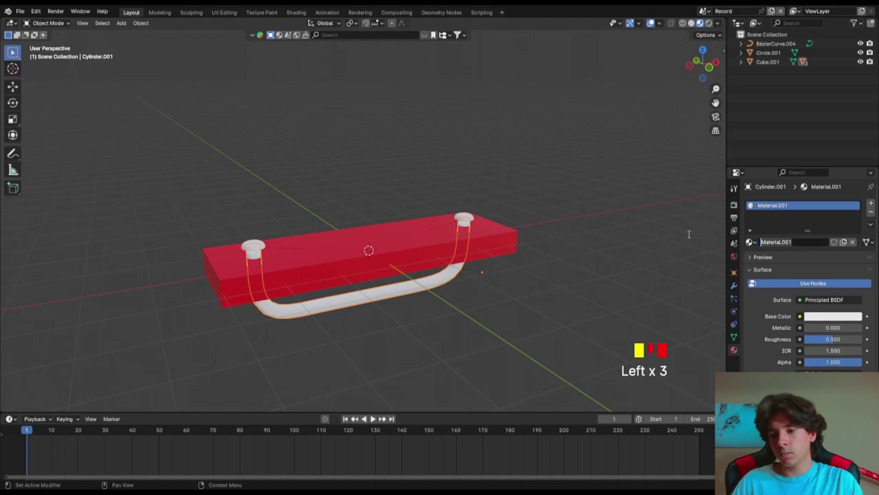
pyautogui.write('Ma')
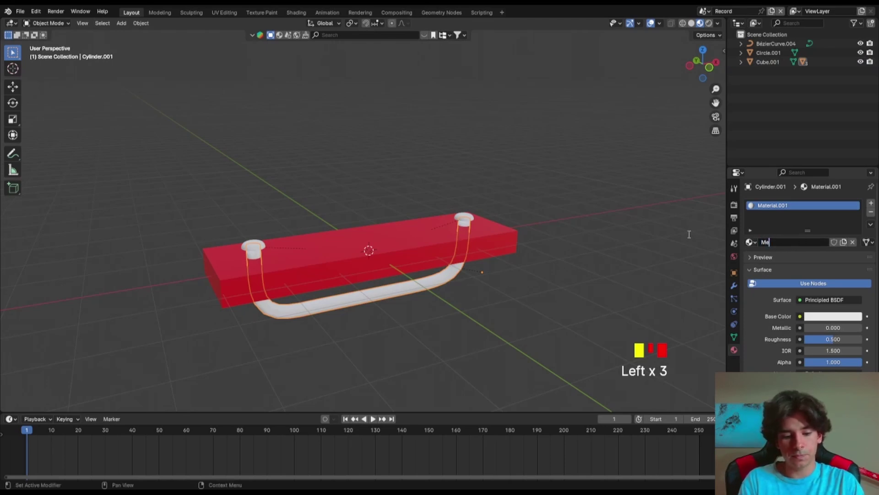
pyautogui.write('tal')
pyautogui.press('Return')
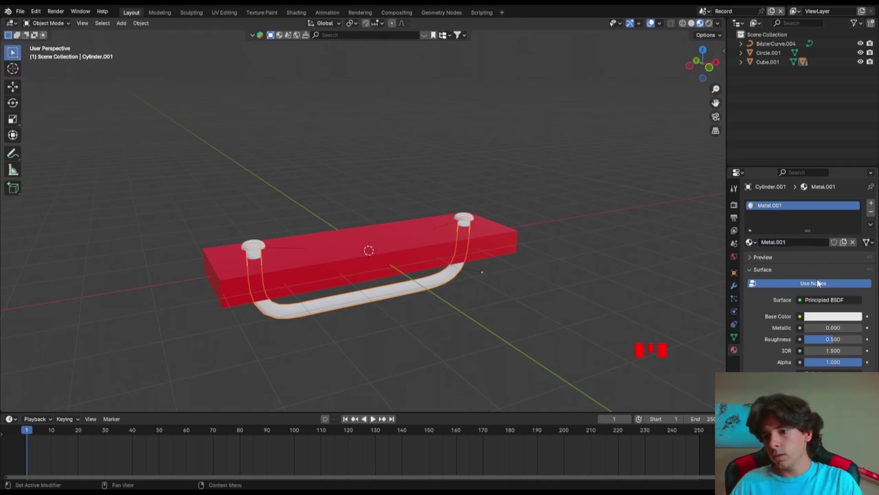
# - Set Metallic to 1 and Roughness to 0, then browse materials on the right peg to reuse Metal.001
pyautogui.moveTo(810, 327); pyautogui.dragTo(860, 328)
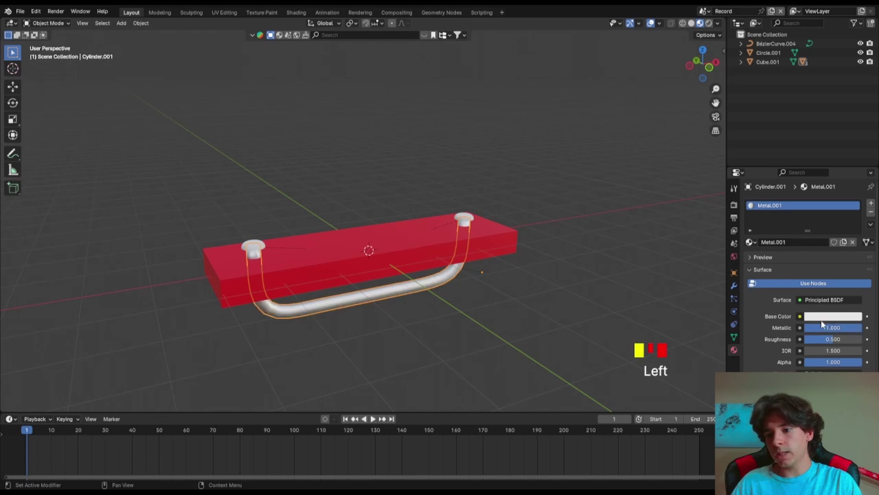
pyautogui.scroll(-5, 823, 325)
pyautogui.moveTo(845, 247); pyautogui.dragTo(816, 247)
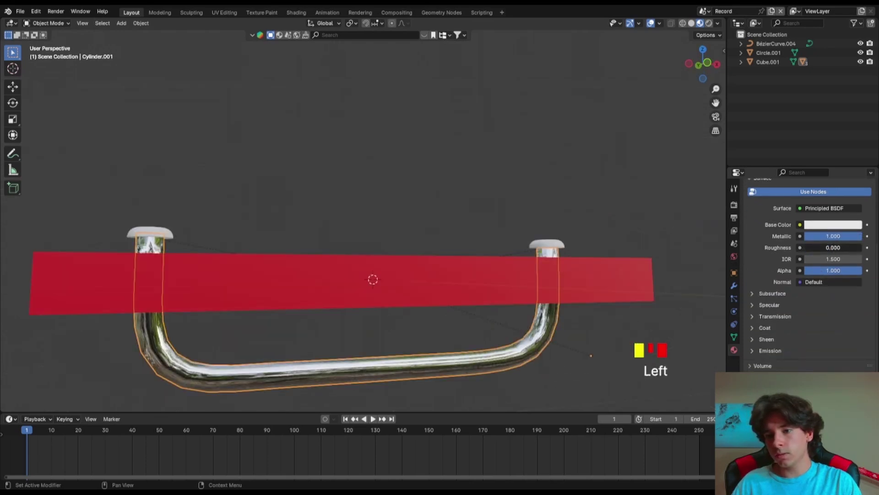
pyautogui.click(559, 242)
pyautogui.click(754, 245)
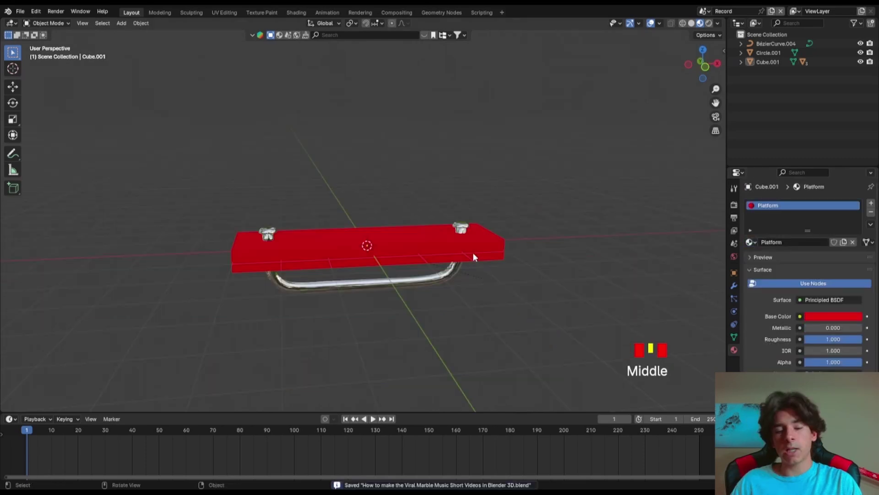
# - Create a 'Platform Model' collection in the Outliner and move BézierCurve.004 into it
pyautogui.rightClick(765, 90)
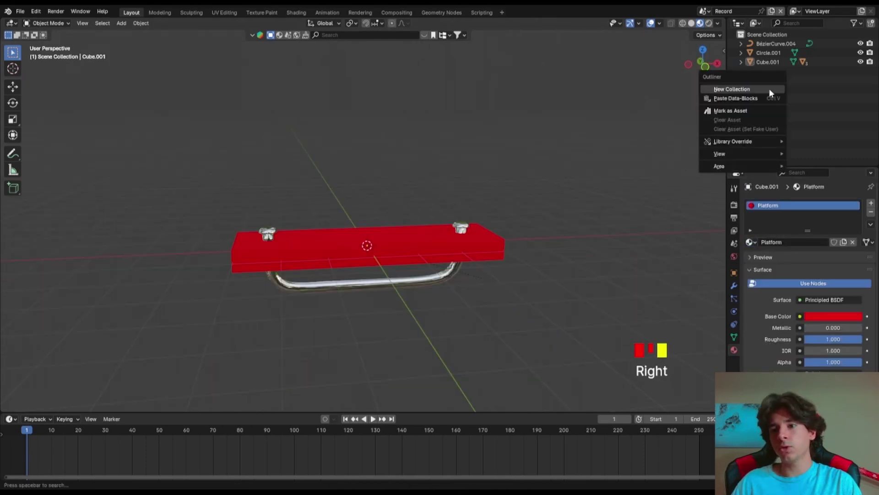
pyautogui.click(768, 89)
pyautogui.doubleClick(766, 45)
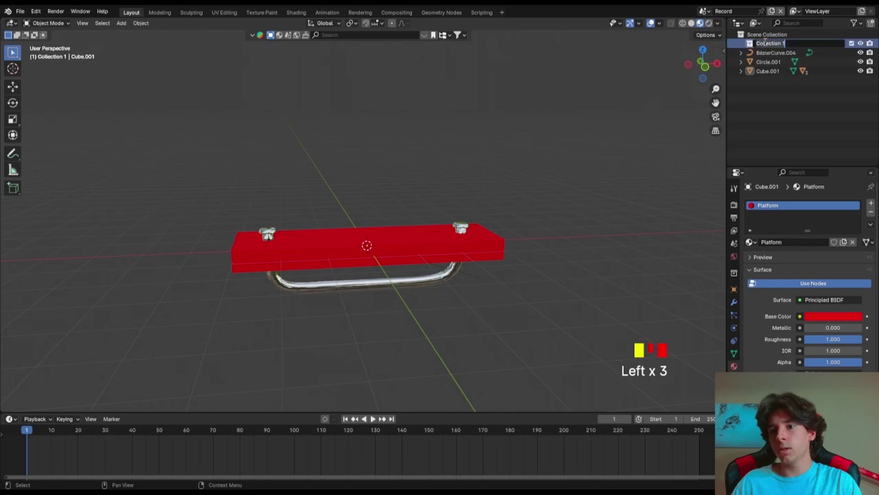
pyautogui.write('Platform')
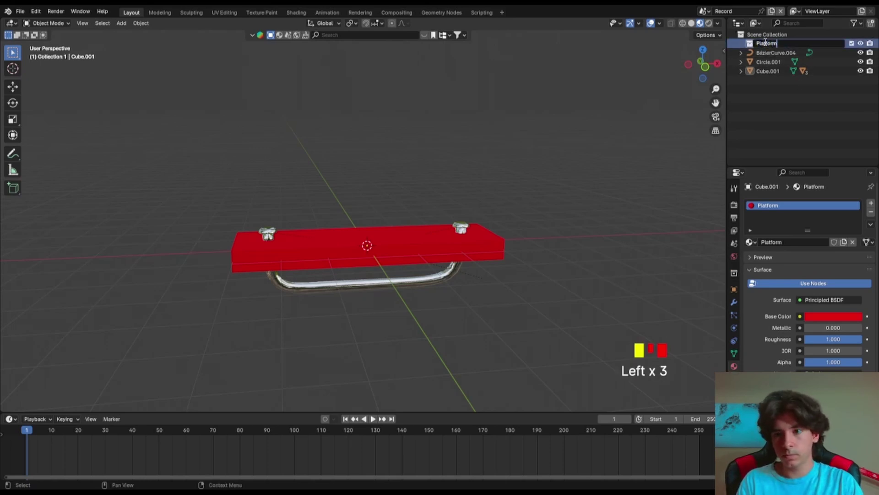
pyautogui.write(' Model')
pyautogui.press('Return')
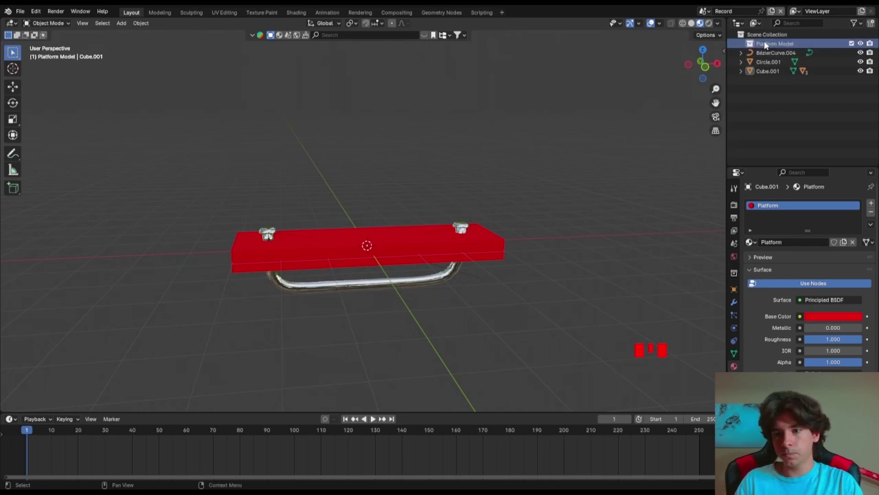
pyautogui.click(770, 75)
pyautogui.moveTo(766, 51); pyautogui.dragTo(778, 48)
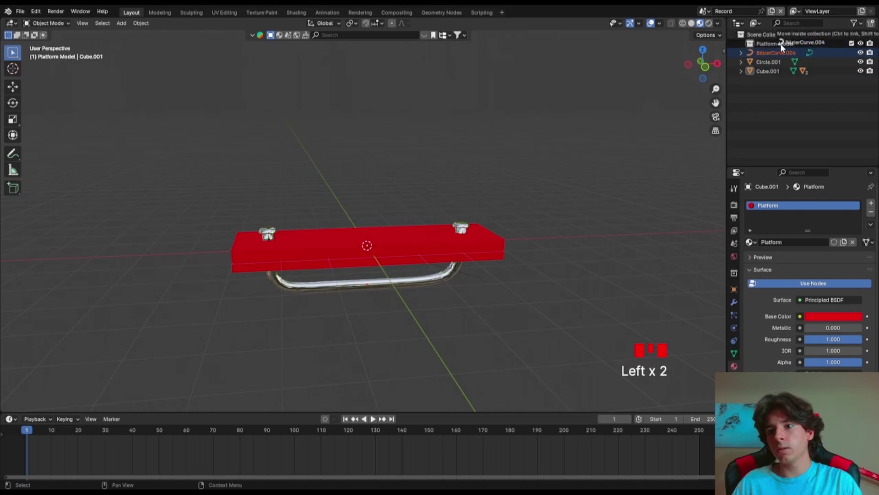